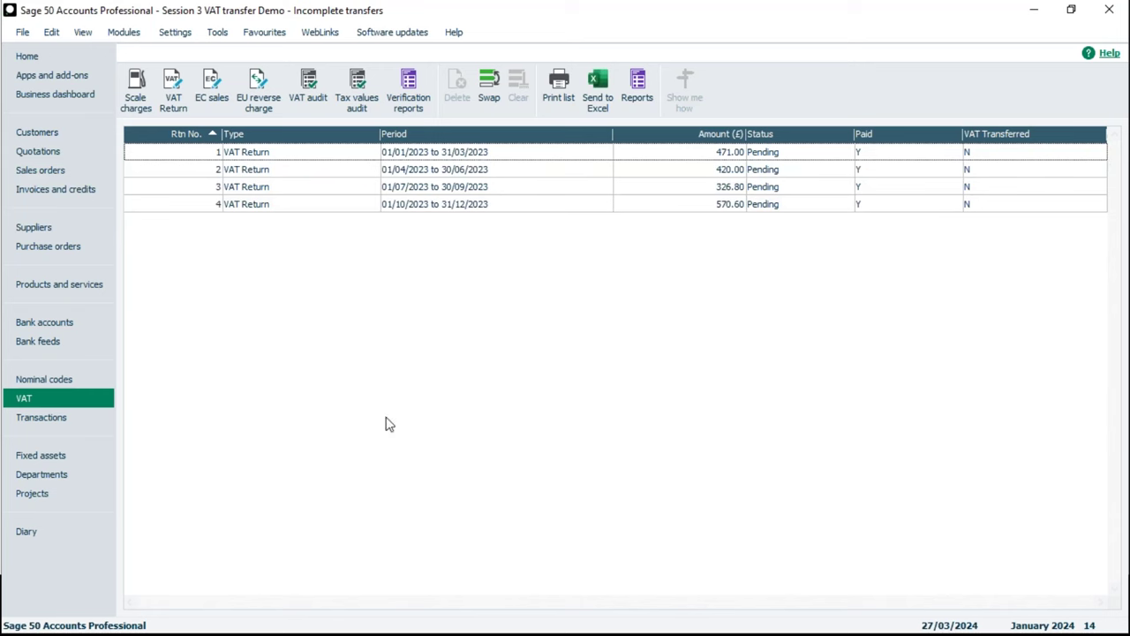
Check the tax accounts in Nominal codes, then view the four 2023 VAT returns marked transferred
{"action": "left_click", "coordinate": [64, 379]}
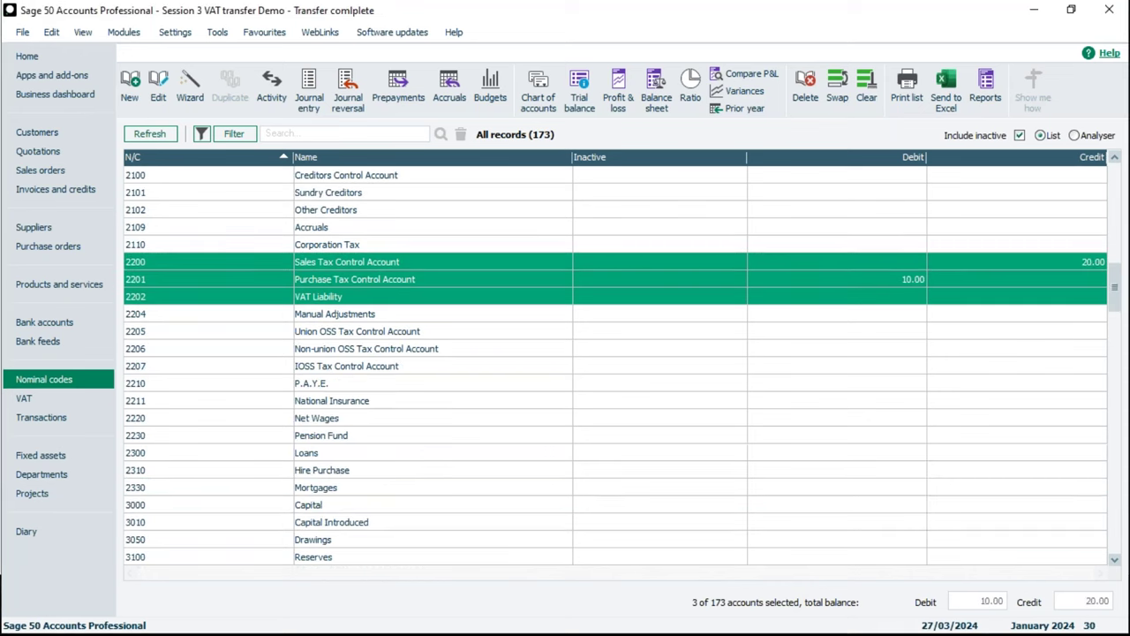
{"action": "left_click", "coordinate": [103, 400]}
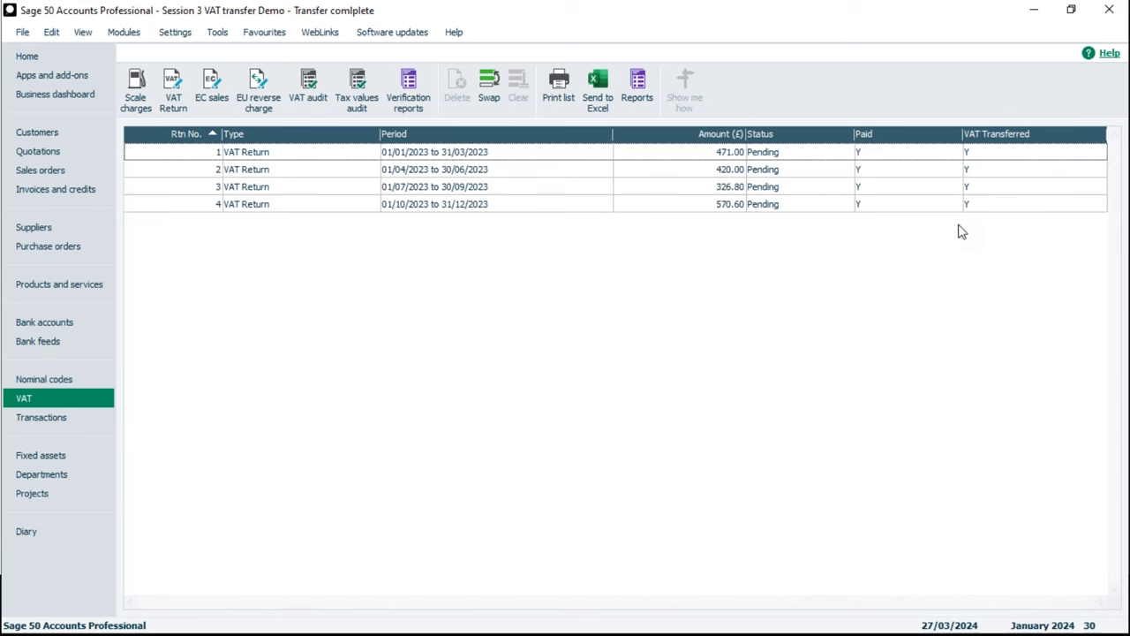
Bring up the 01/01/2024–31/03/2024 return at Complete VAT Return, with 20.00 sales and 10.00 purchase transfers
{"action": "left_click", "coordinate": [44, 379]}
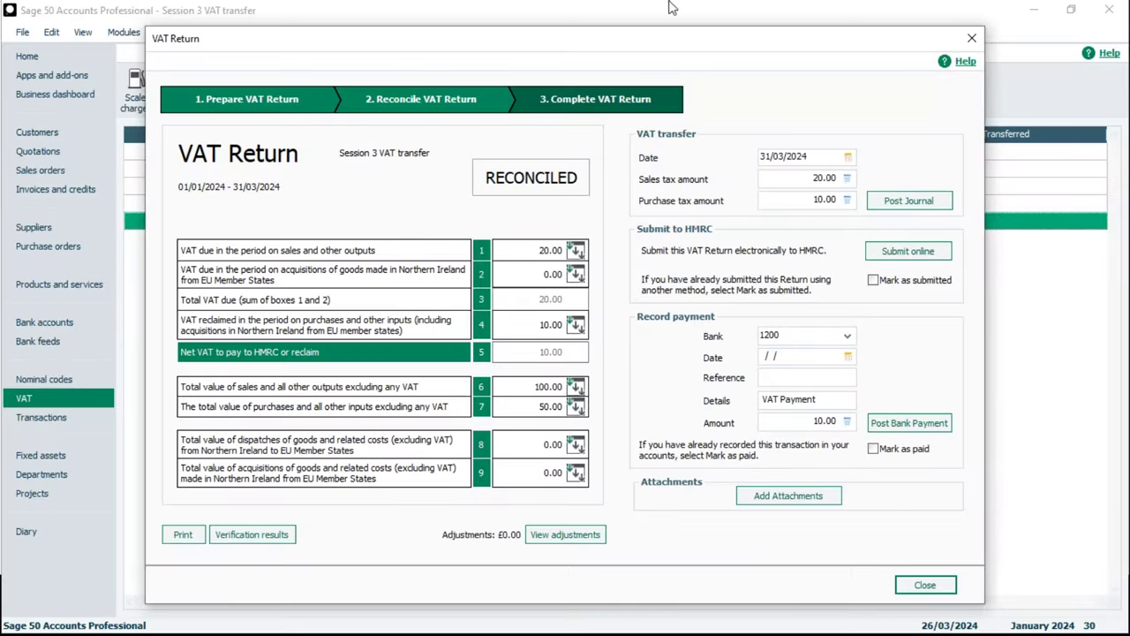
Close the VAT return and start a nominal Journal Entry with posting date 31/03/2024
{"action": "left_click", "coordinate": [971, 40]}
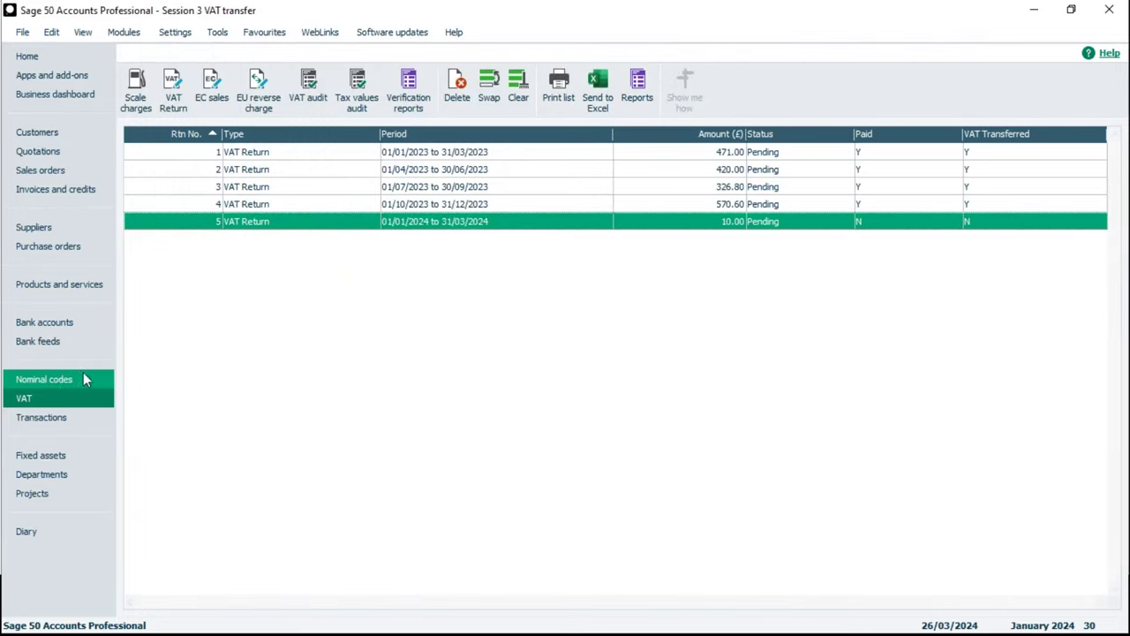
{"action": "left_click", "coordinate": [45, 380]}
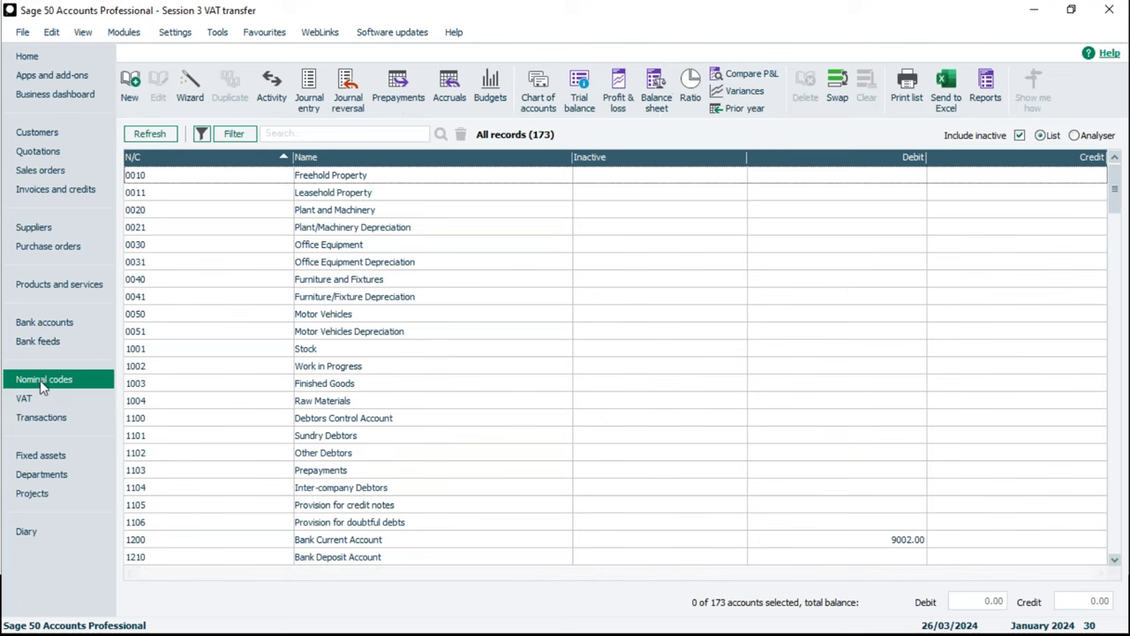
{"action": "left_click", "coordinate": [309, 93]}
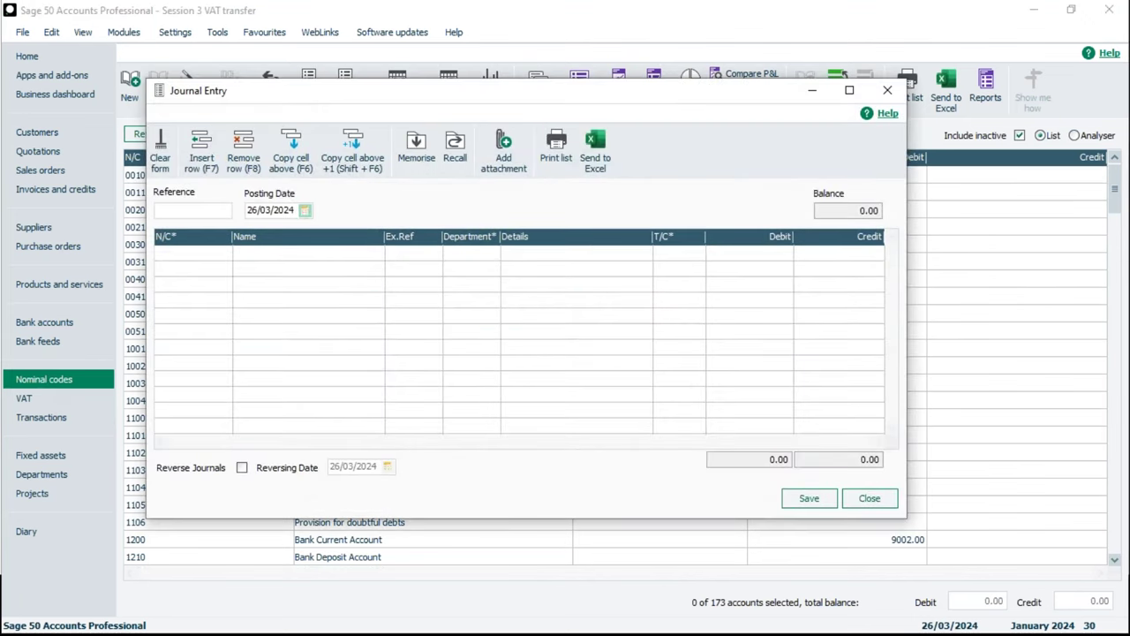
{"action": "left_click_drag", "start_coordinate": [295, 210], "coordinate": [251, 209]}
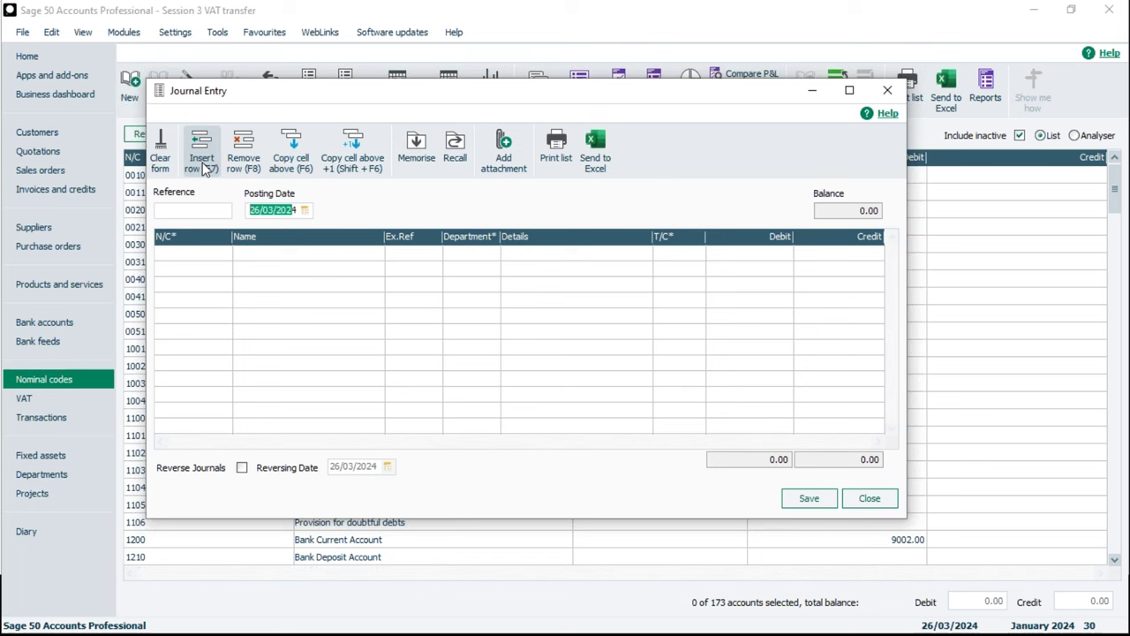
{"action": "type", "text": "31/03/2024"}
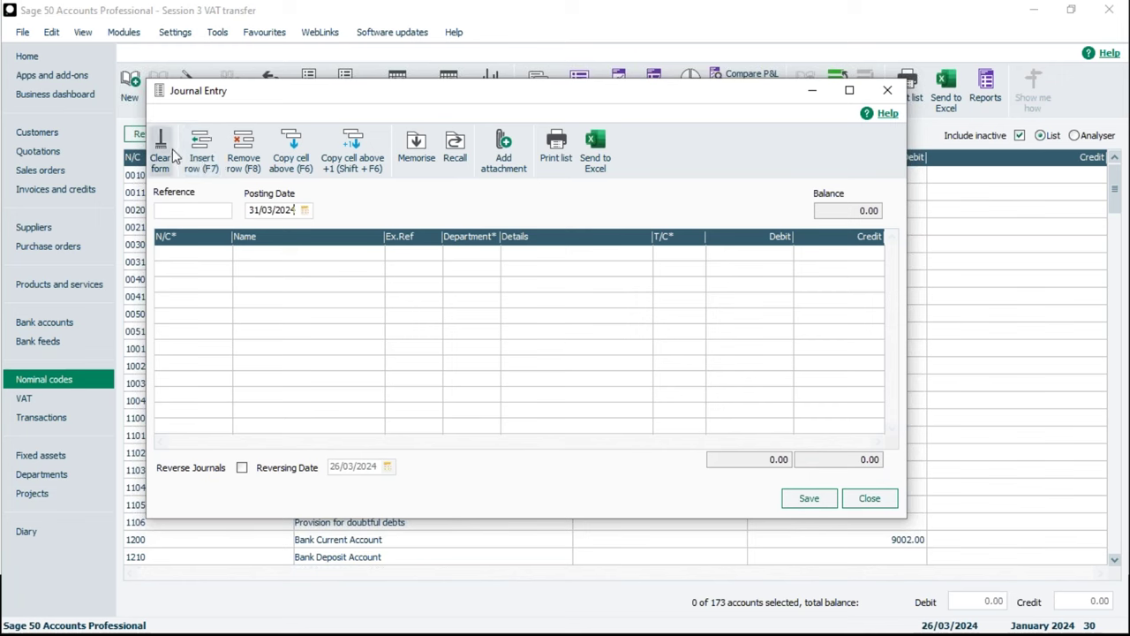
Add a journal line debiting 20.00 to 2200 Sales Tax Control Account
{"action": "left_click", "coordinate": [227, 256]}
{"action": "left_click", "coordinate": [225, 255]}
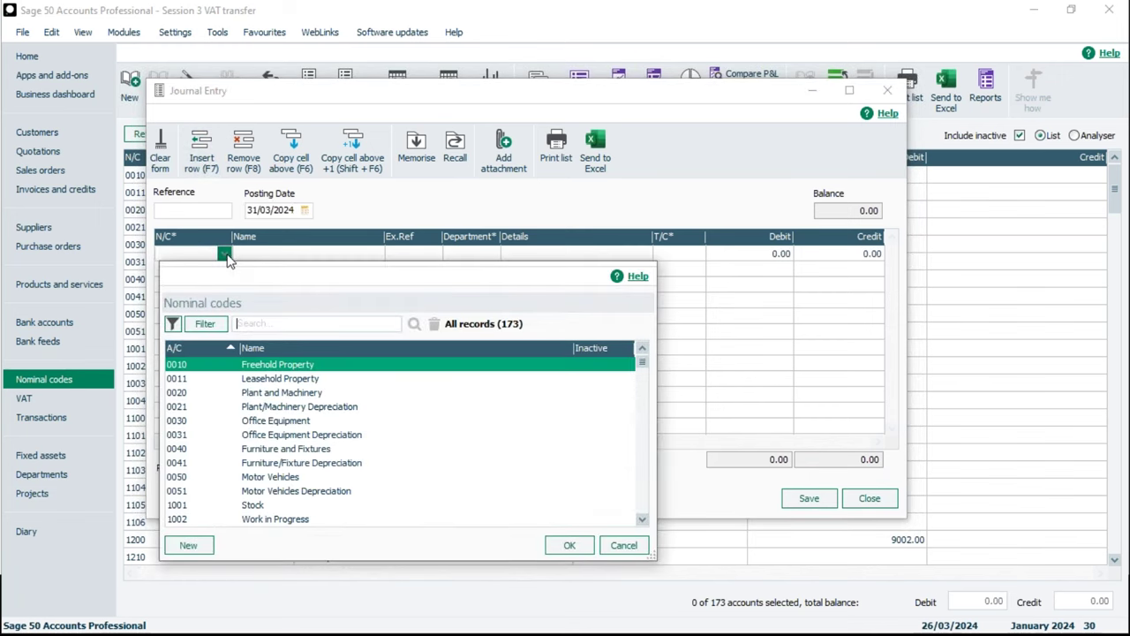
{"action": "key", "text": "Down"}
{"action": "key", "text": "Down"}
{"action": "key", "text": "Down"}
{"action": "key", "text": "Down"}
{"action": "key", "text": "Down"}
{"action": "key", "text": "Down"}
{"action": "key", "text": "Down"}
{"action": "key", "text": "Down"}
{"action": "key", "text": "Down"}
{"action": "key", "text": "Down"}
{"action": "key", "text": "Down"}
{"action": "key", "text": "Down"}
{"action": "key", "text": "Down"}
{"action": "key", "text": "Down"}
{"action": "key", "text": "Down"}
{"action": "key", "text": "Down"}
{"action": "key", "text": "Down"}
{"action": "key", "text": "Down"}
{"action": "key", "text": "Down"}
{"action": "key", "text": "Down"}
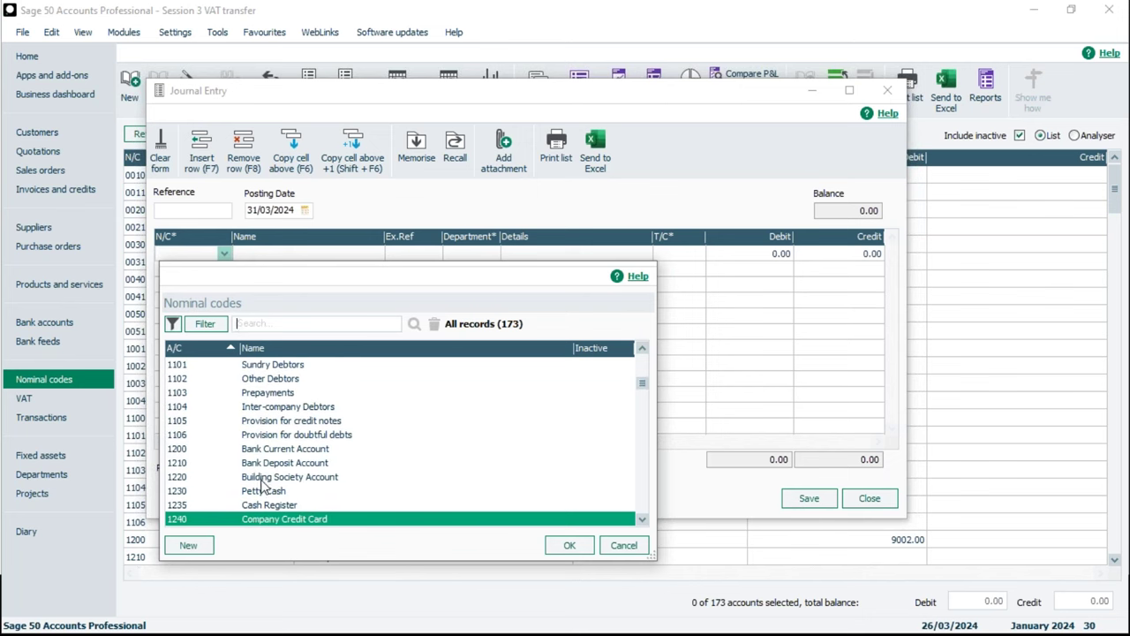
{"action": "key", "text": "Down"}
{"action": "key", "text": "Down"}
{"action": "key", "text": "Down"}
{"action": "key", "text": "Down"}
{"action": "key", "text": "Down"}
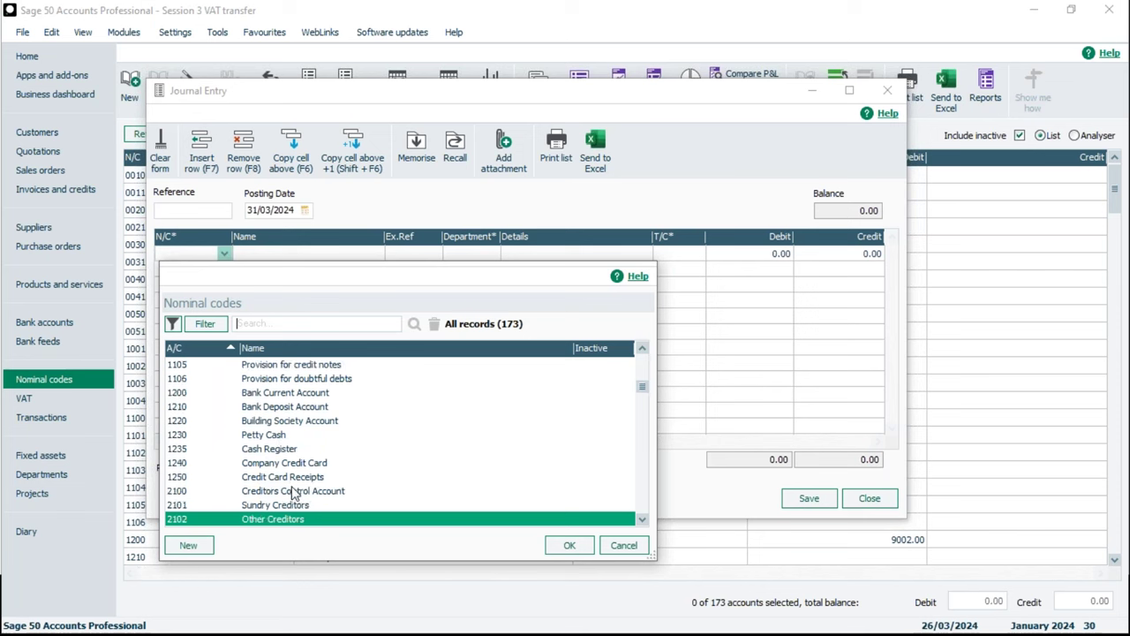
{"action": "key", "text": "Down"}
{"action": "key", "text": "Down"}
{"action": "key", "text": "Down"}
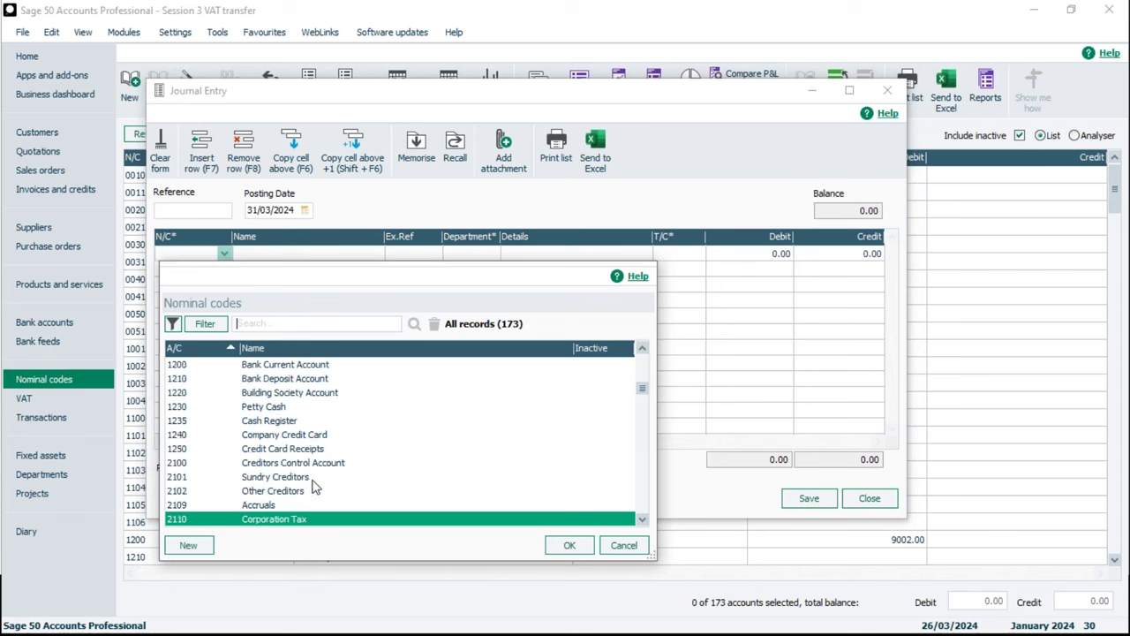
{"action": "left_click", "coordinate": [278, 509]}
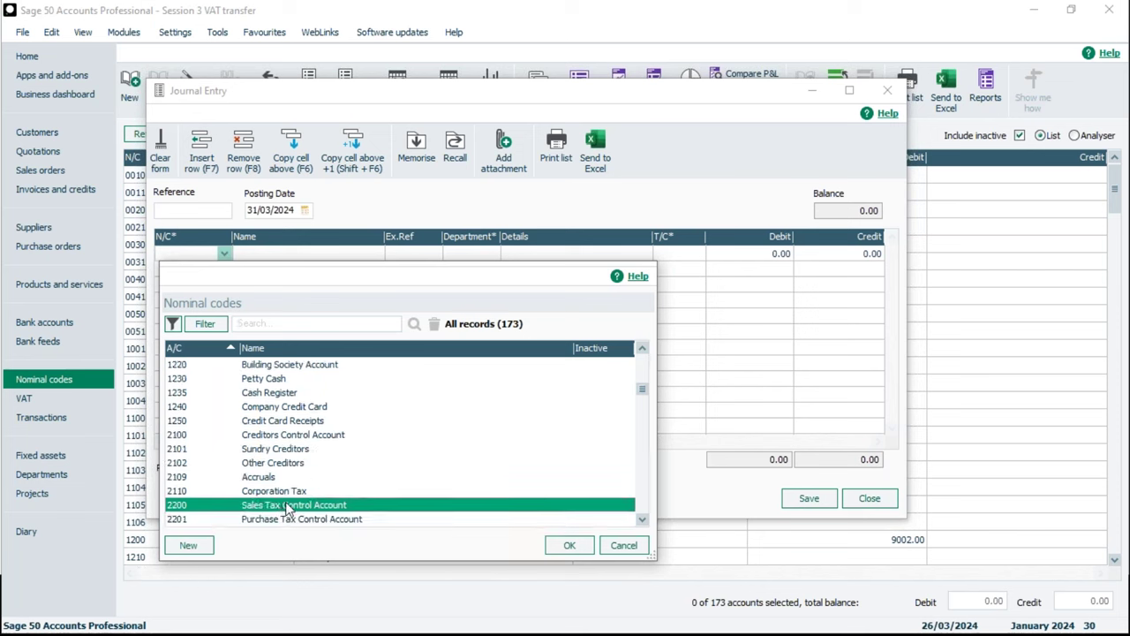
{"action": "left_click", "coordinate": [569, 545]}
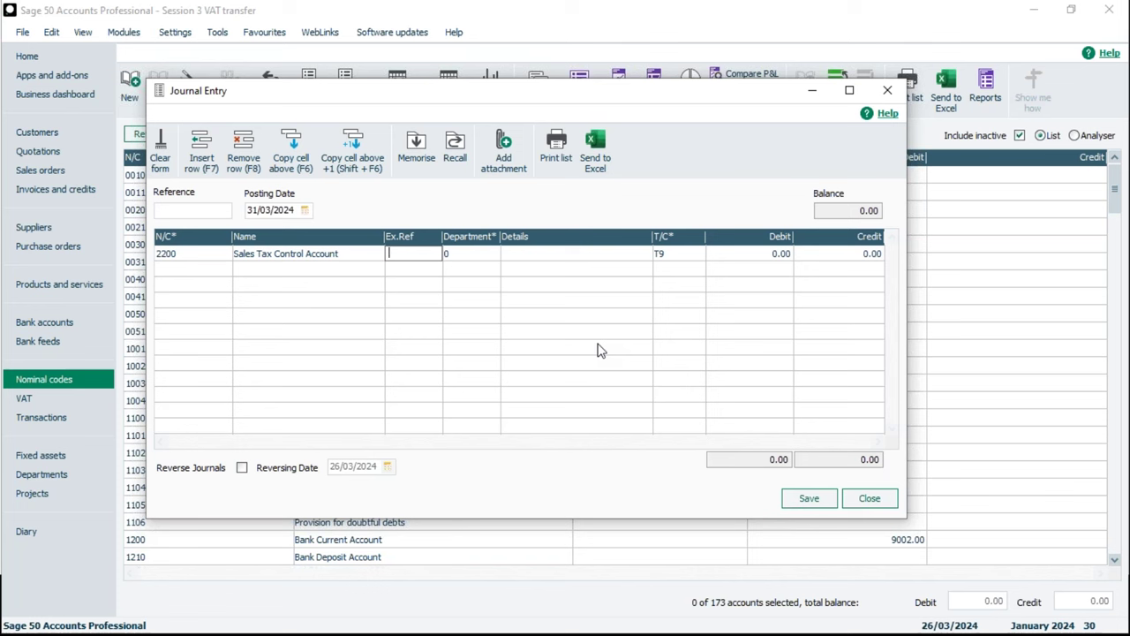
{"action": "left_click", "coordinate": [755, 253]}
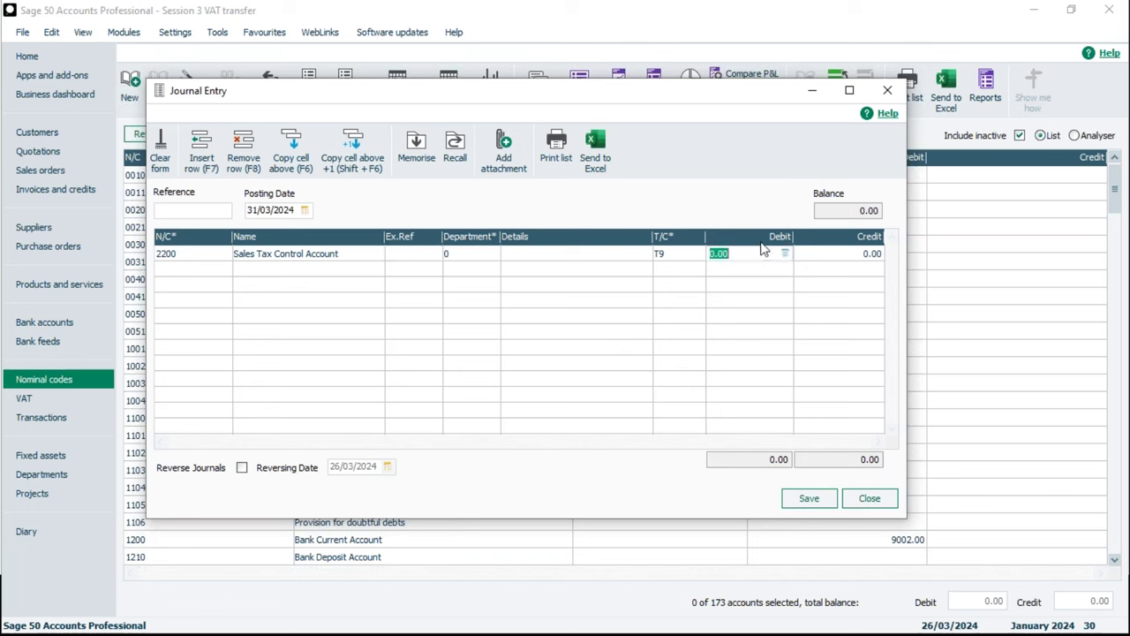
{"action": "type", "text": "20"}
{"action": "key", "text": "Tab"}
Add a second journal line for 2202 VAT Liability
{"action": "left_click", "coordinate": [225, 270]}
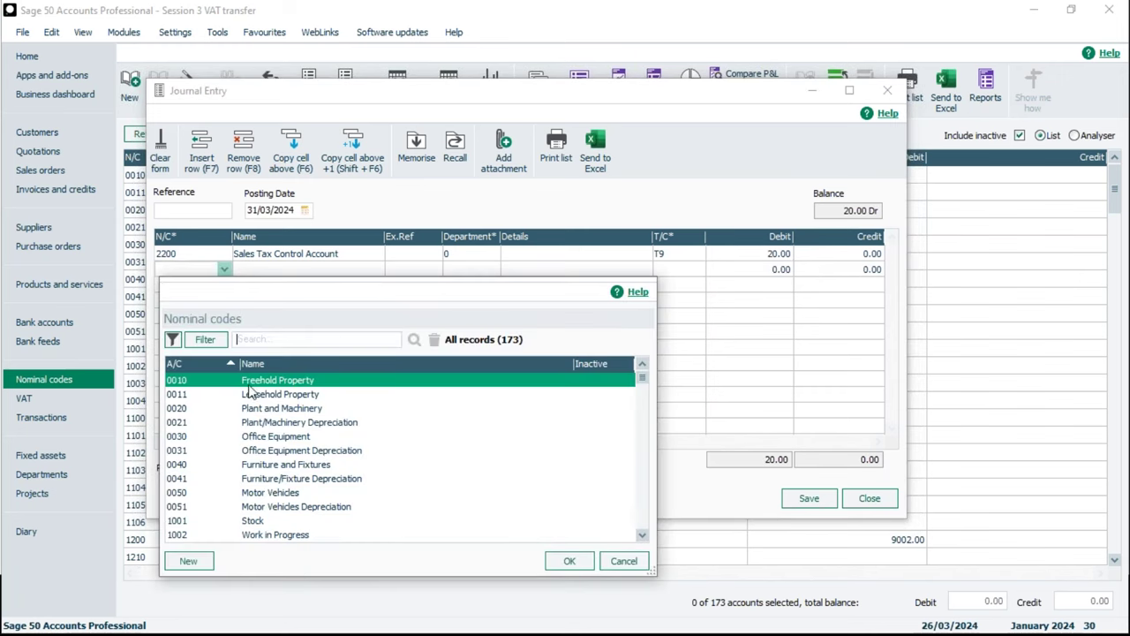
{"action": "left_click", "coordinate": [302, 466]}
{"action": "key", "text": "Down"}
{"action": "key", "text": "Down"}
{"action": "key", "text": "Down"}
{"action": "key", "text": "Down"}
{"action": "key", "text": "Down"}
{"action": "key", "text": "Down"}
{"action": "key", "text": "Down"}
{"action": "key", "text": "Down"}
{"action": "key", "text": "Down"}
{"action": "key", "text": "Down"}
{"action": "key", "text": "Down"}
{"action": "key", "text": "Down"}
{"action": "key", "text": "Down"}
{"action": "key", "text": "Down"}
{"action": "key", "text": "Down"}
{"action": "key", "text": "Down"}
{"action": "key", "text": "Down"}
{"action": "key", "text": "Down"}
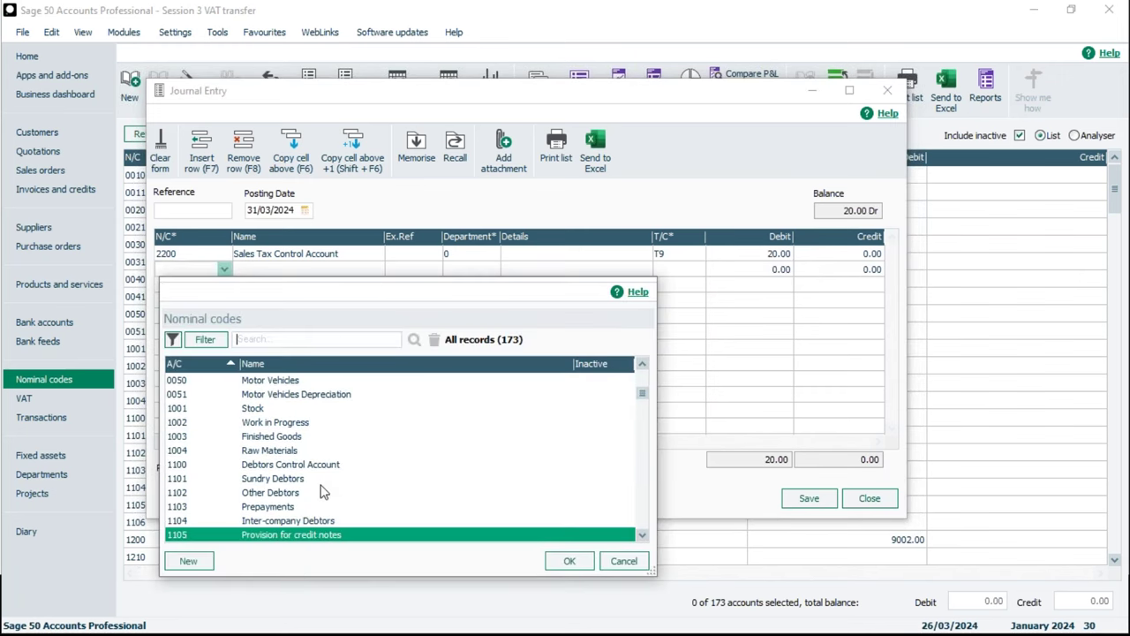
{"action": "key", "text": "Down"}
{"action": "key", "text": "Down"}
{"action": "key", "text": "Down"}
{"action": "key", "text": "Down"}
{"action": "key", "text": "Down"}
{"action": "key", "text": "Down"}
{"action": "key", "text": "Down"}
{"action": "key", "text": "Down"}
{"action": "key", "text": "Down"}
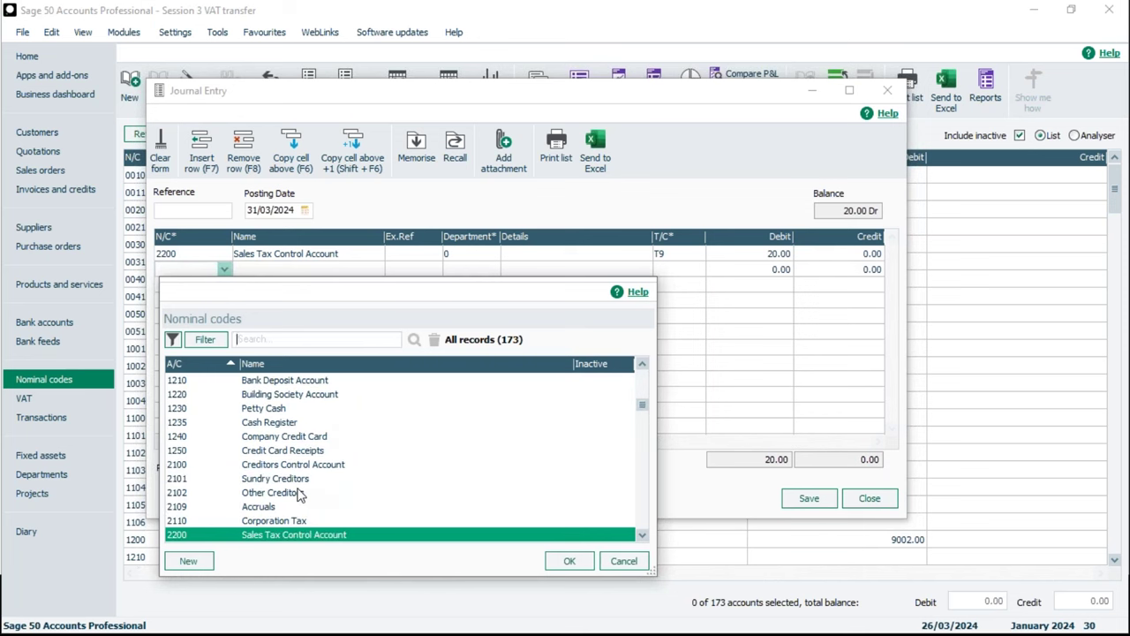
{"action": "key", "text": "Down"}
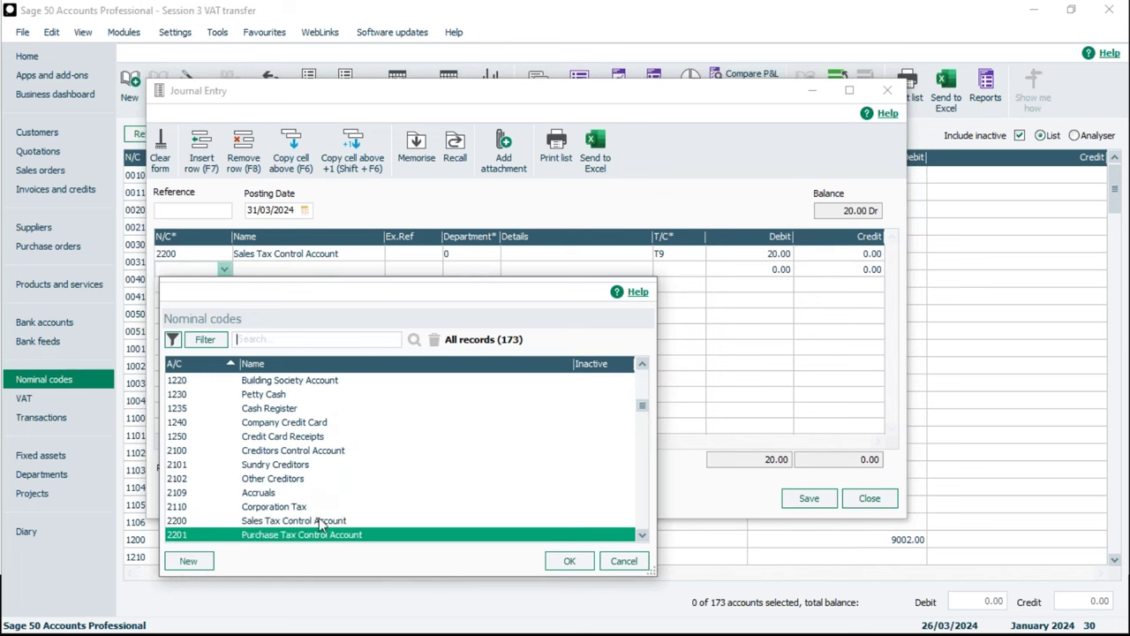
{"action": "key", "text": "Down"}
{"action": "key", "text": "Down"}
{"action": "left_click", "coordinate": [310, 521]}
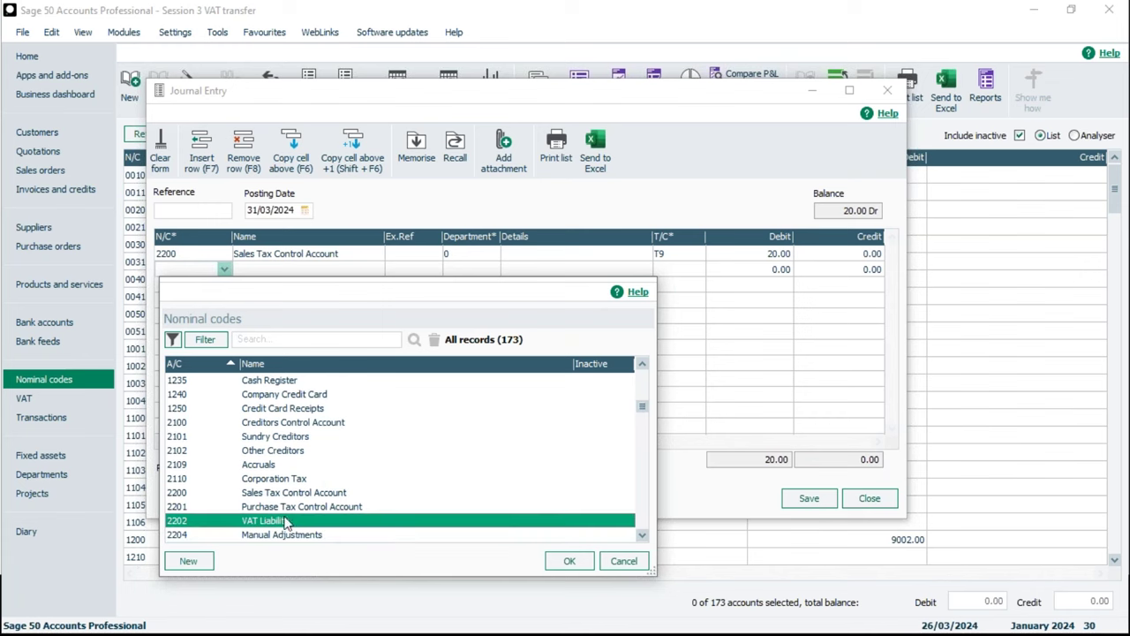
{"action": "left_click", "coordinate": [568, 561]}
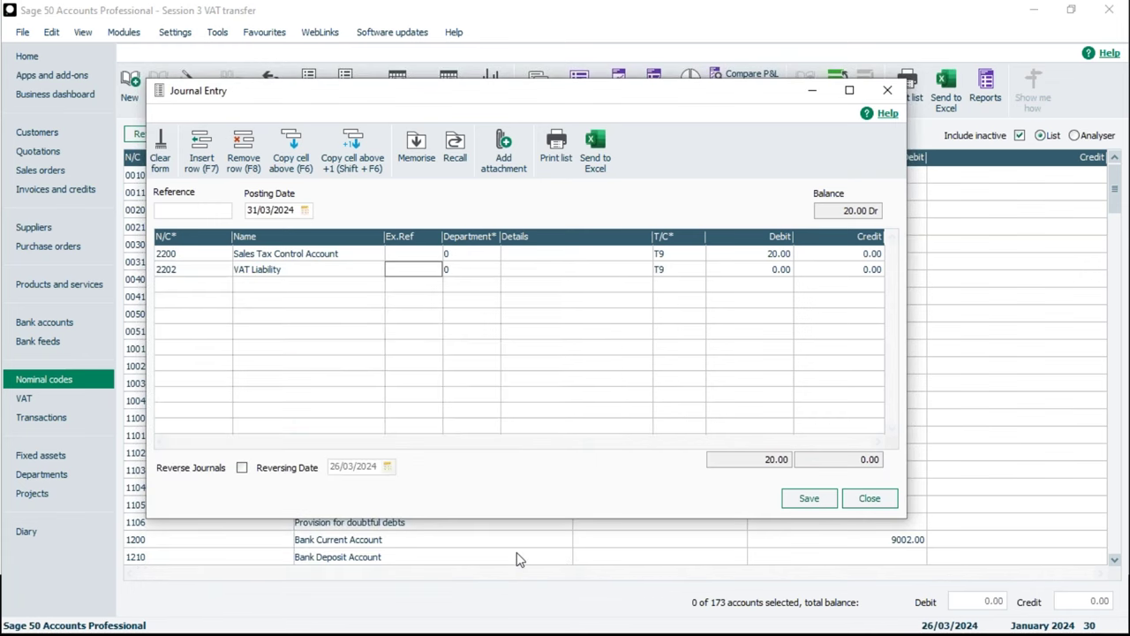
Credit 20.00 to 2202 VAT Liability to balance the journal, declining to memorise it
{"action": "left_click", "coordinate": [830, 269]}
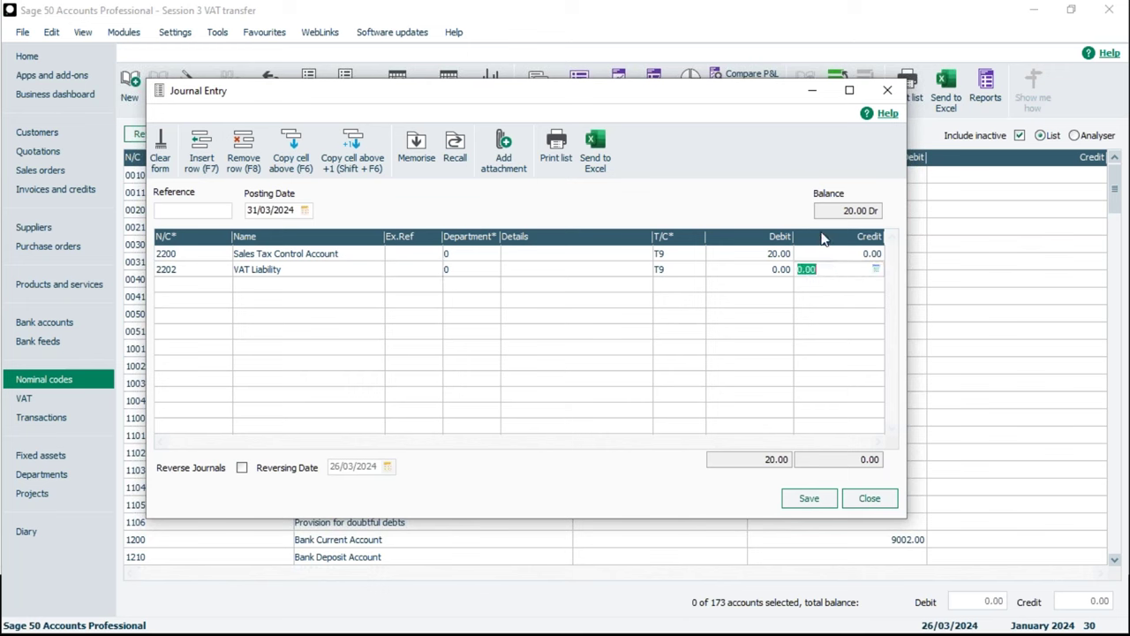
{"action": "type", "text": "20"}
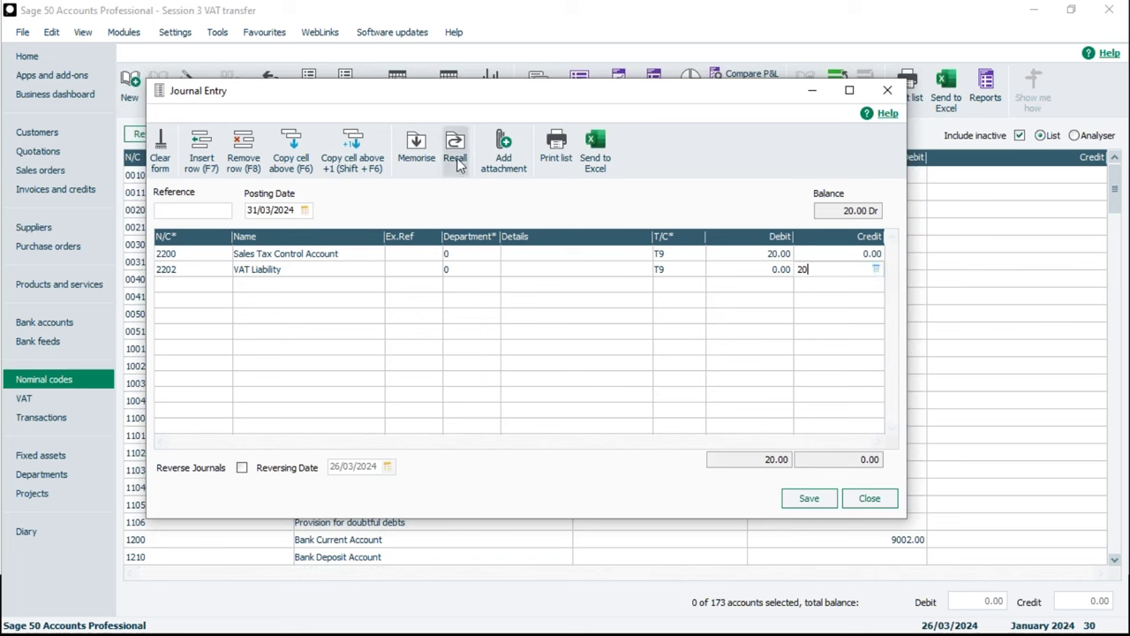
{"action": "left_click", "coordinate": [429, 173]}
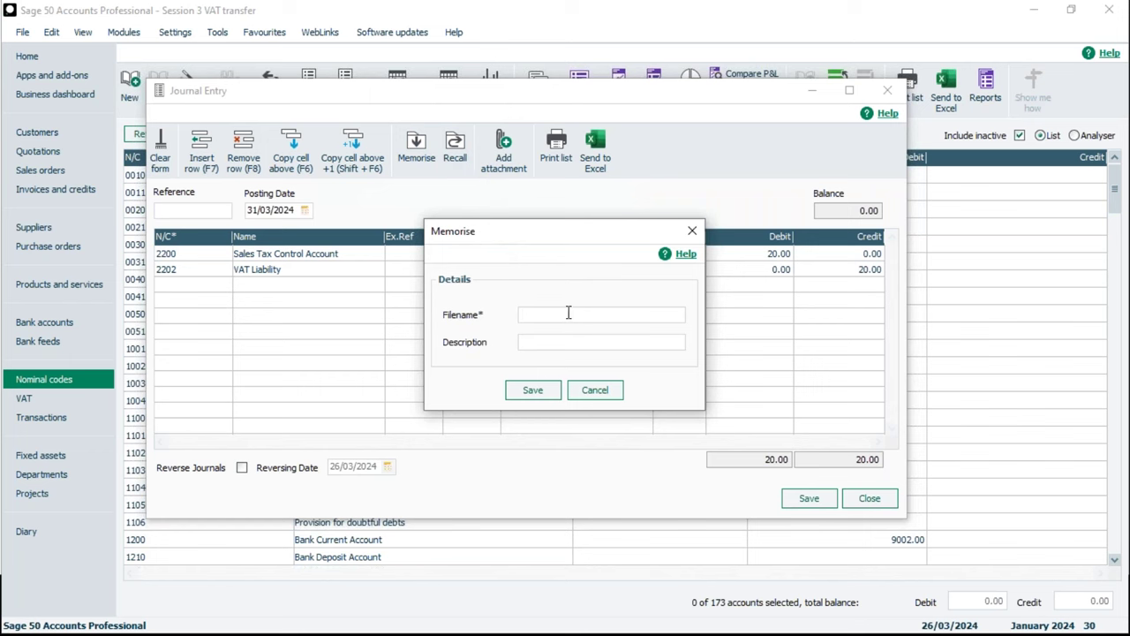
{"action": "left_click", "coordinate": [594, 390]}
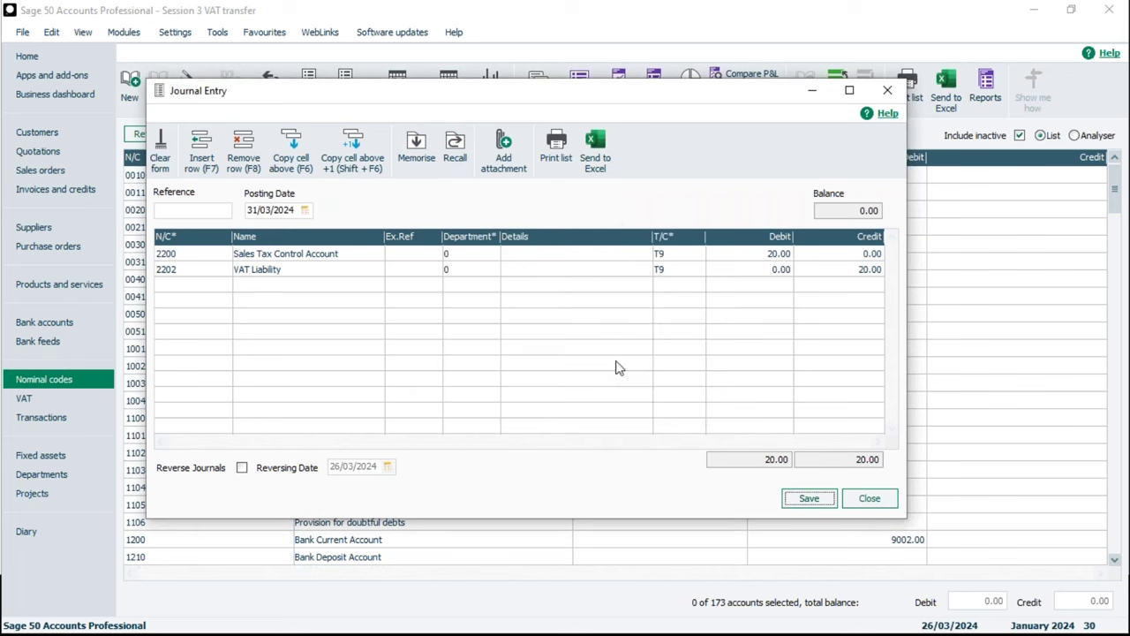
Discard the current lines and recall the saved VAT transfer journal
{"action": "left_click", "coordinate": [453, 172]}
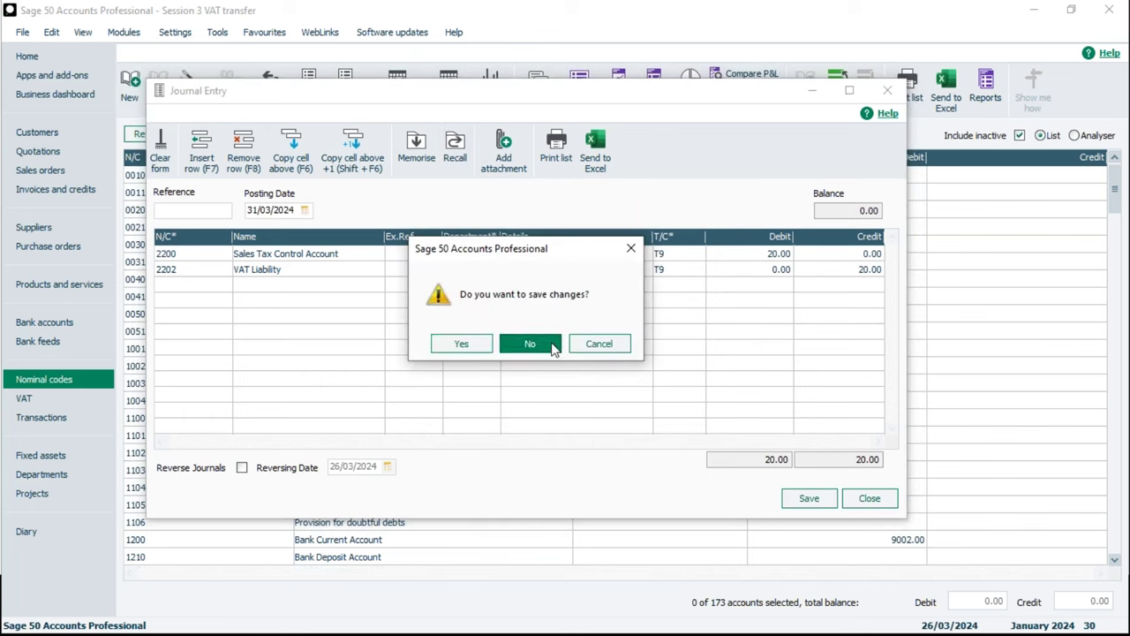
{"action": "left_click", "coordinate": [553, 351]}
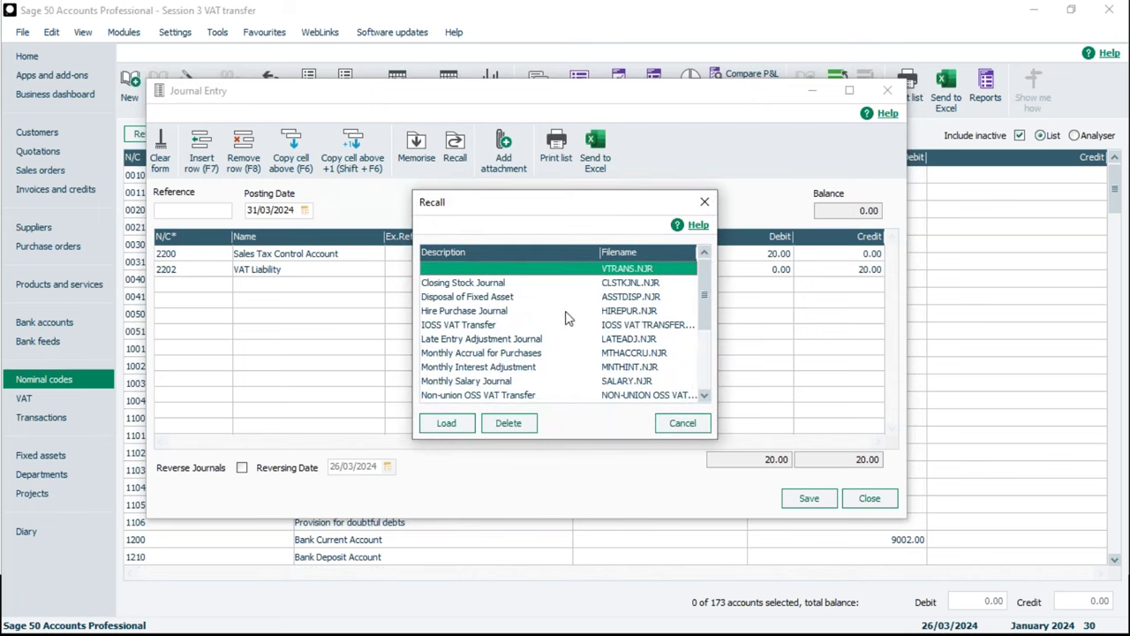
{"action": "left_click", "coordinate": [460, 426]}
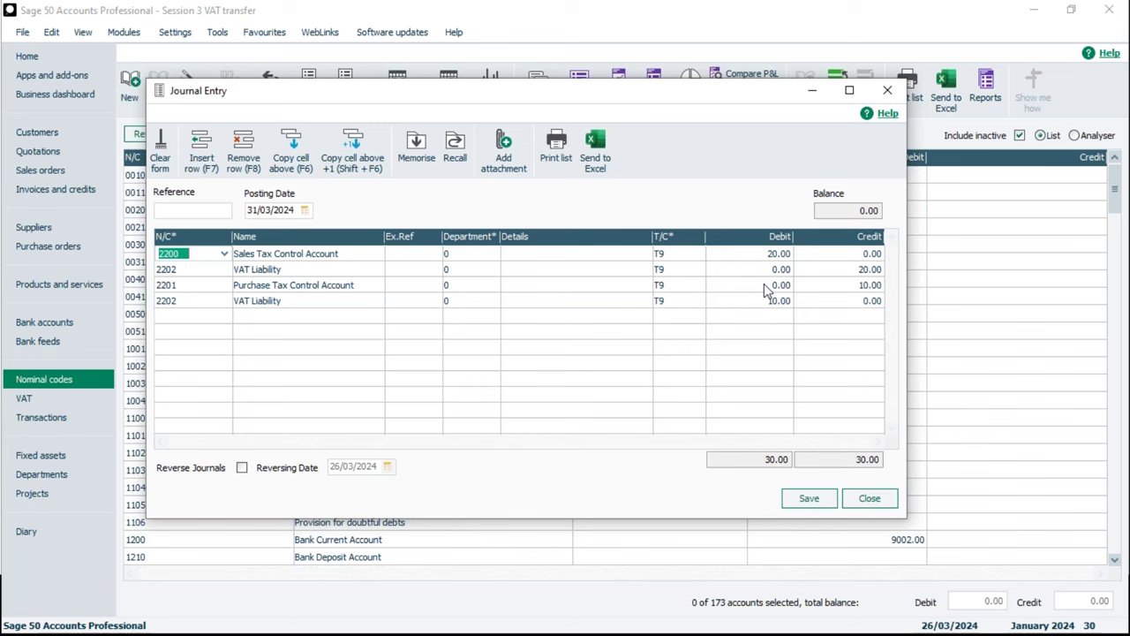
Close the Journal Entry window without saving the VAT transfer journal
{"action": "left_click", "coordinate": [749, 253]}
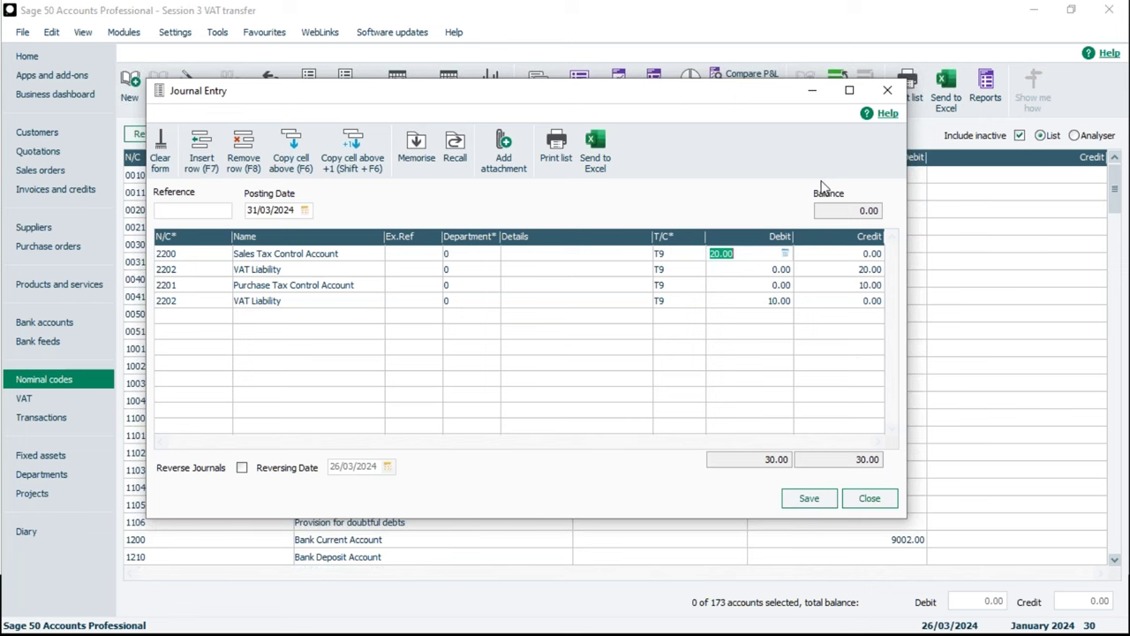
{"action": "left_click", "coordinate": [869, 498]}
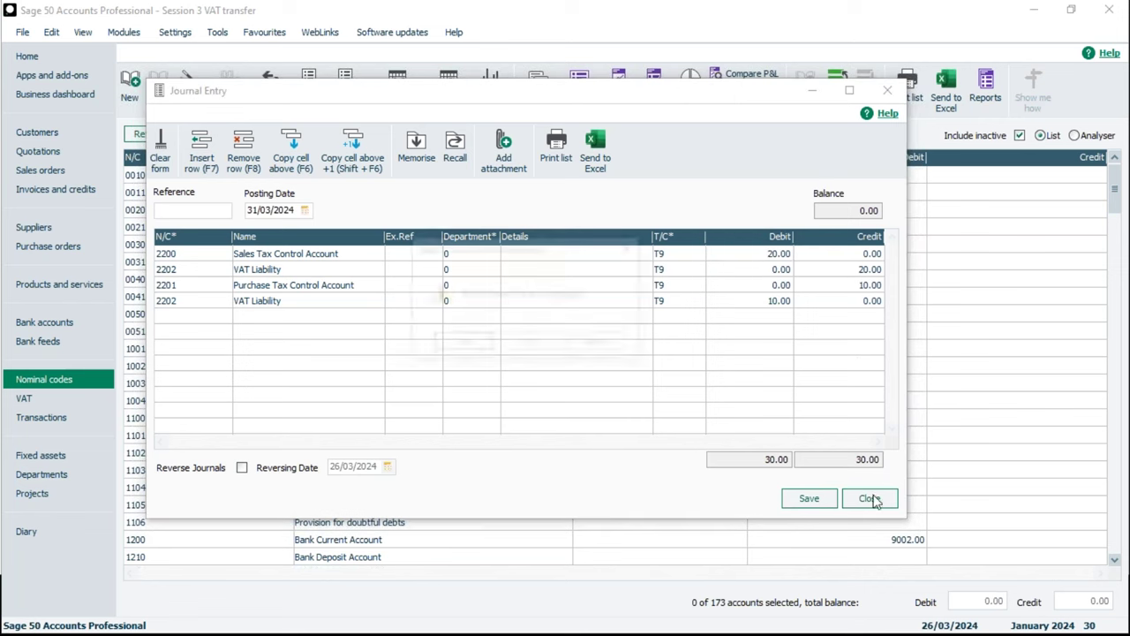
{"action": "left_click", "coordinate": [536, 344]}
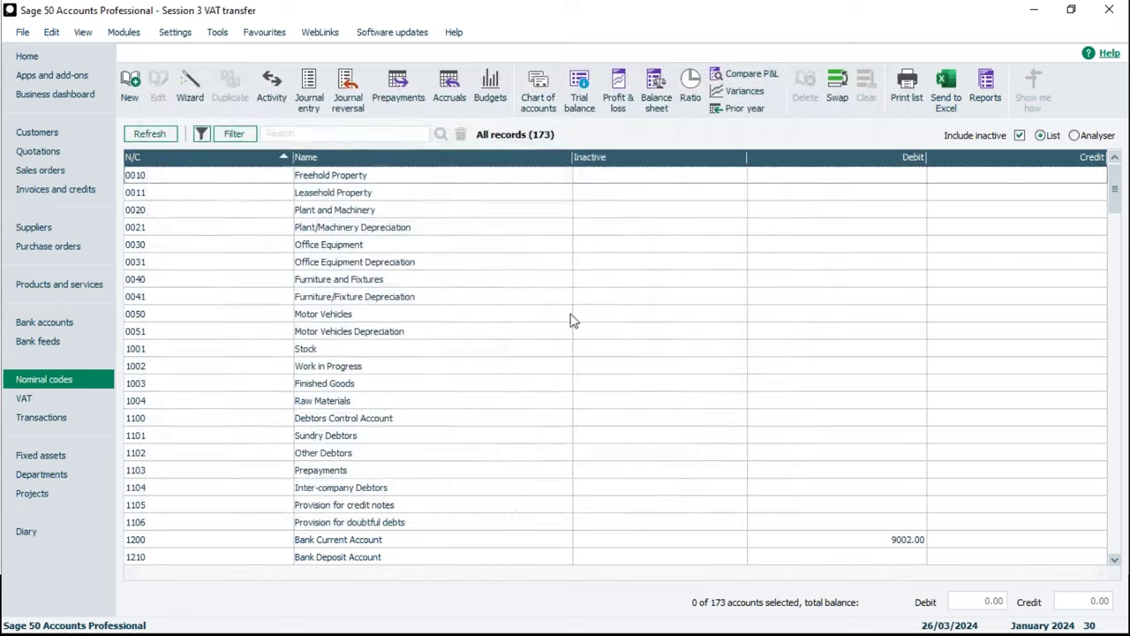
Post the VAT transfer journals from return 5 (01/01/2024–31/03/2024)
{"action": "left_click", "coordinate": [51, 399]}
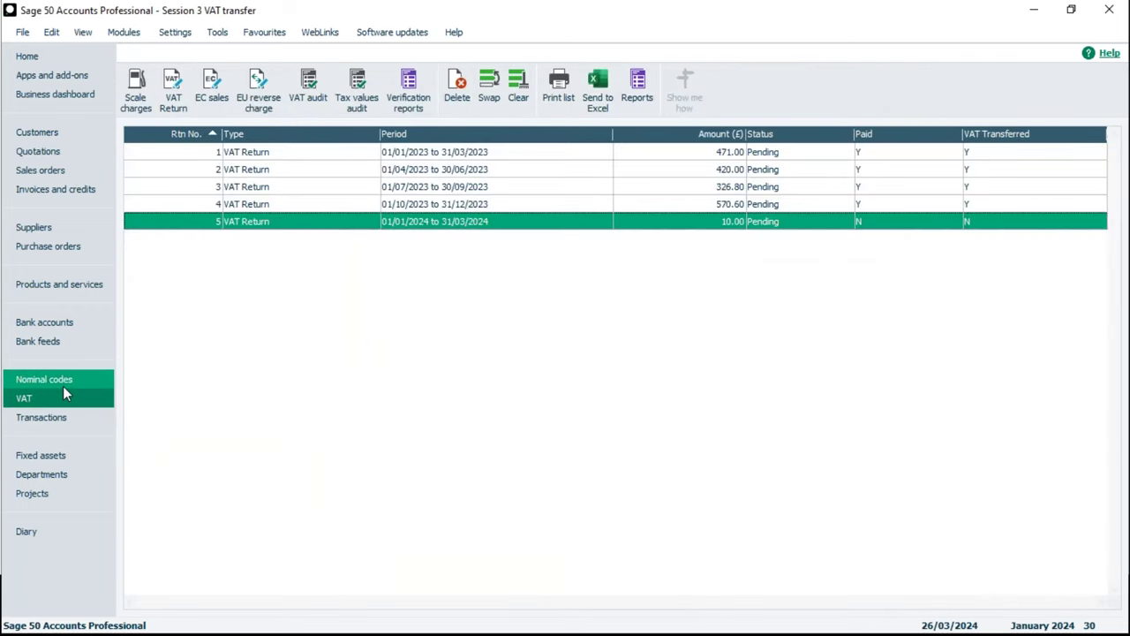
{"action": "left_click", "coordinate": [341, 228]}
{"action": "double_click", "coordinate": [341, 227]}
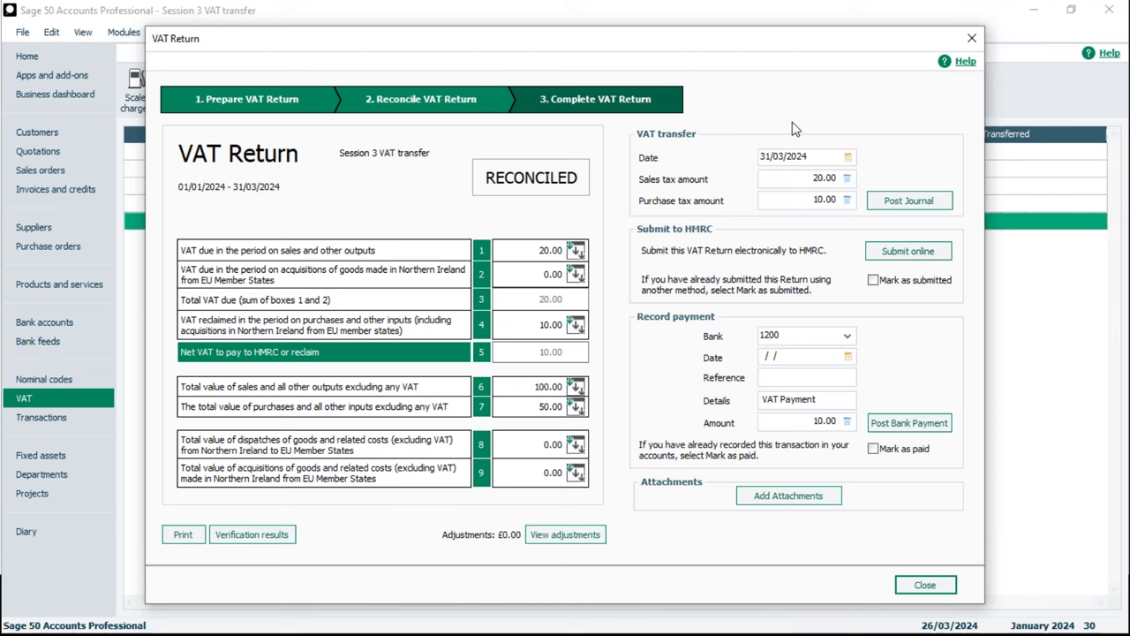
{"action": "left_click", "coordinate": [922, 209]}
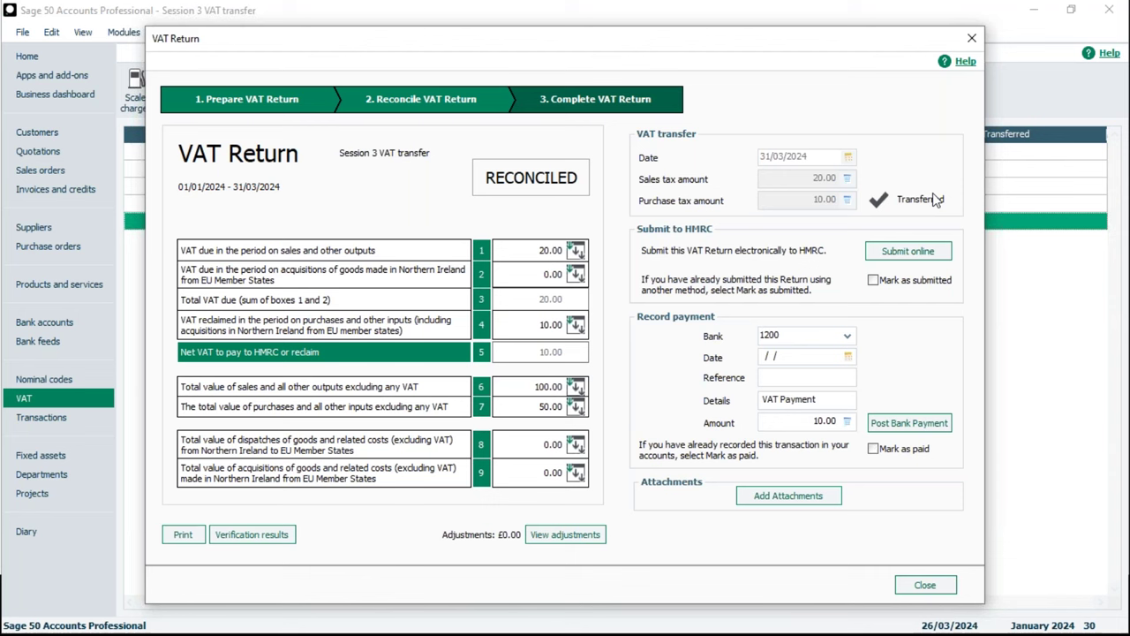
{"action": "left_click", "coordinate": [975, 39]}
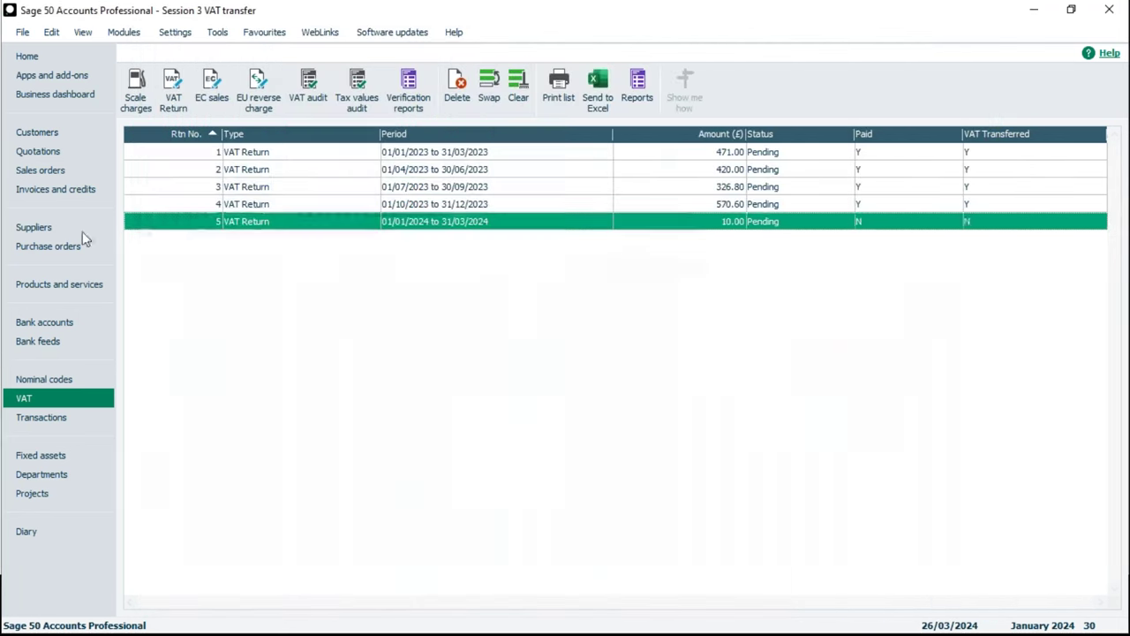
Review the four ref 5 VAT transfer journals for 20.00 and 10.00 in Transactions
{"action": "left_click", "coordinate": [51, 419]}
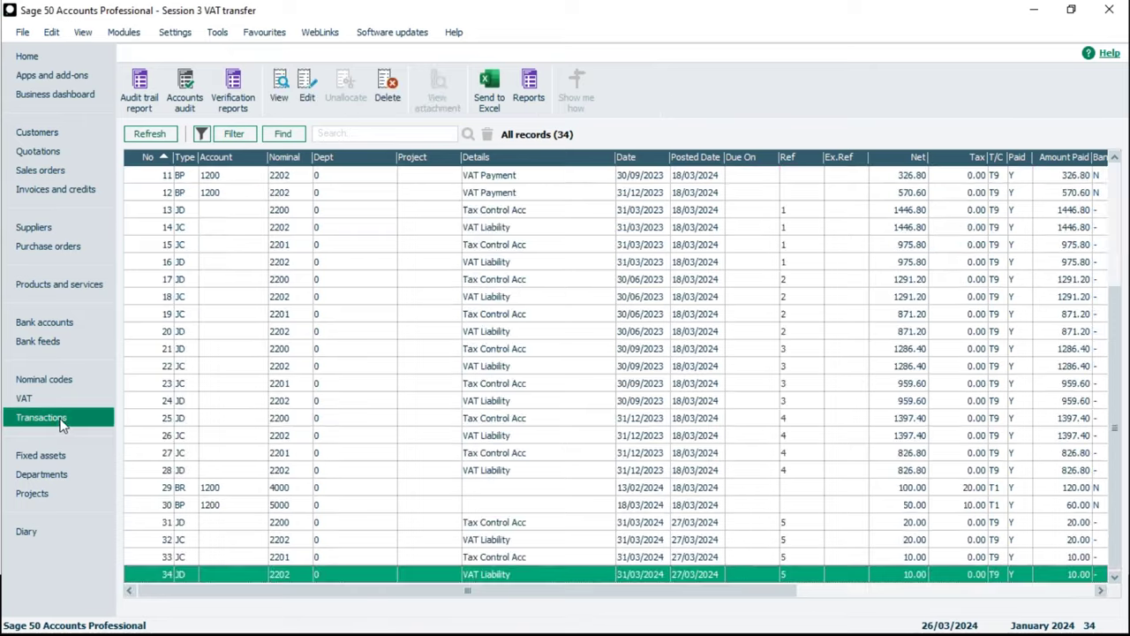
{"action": "left_click", "coordinate": [482, 524]}
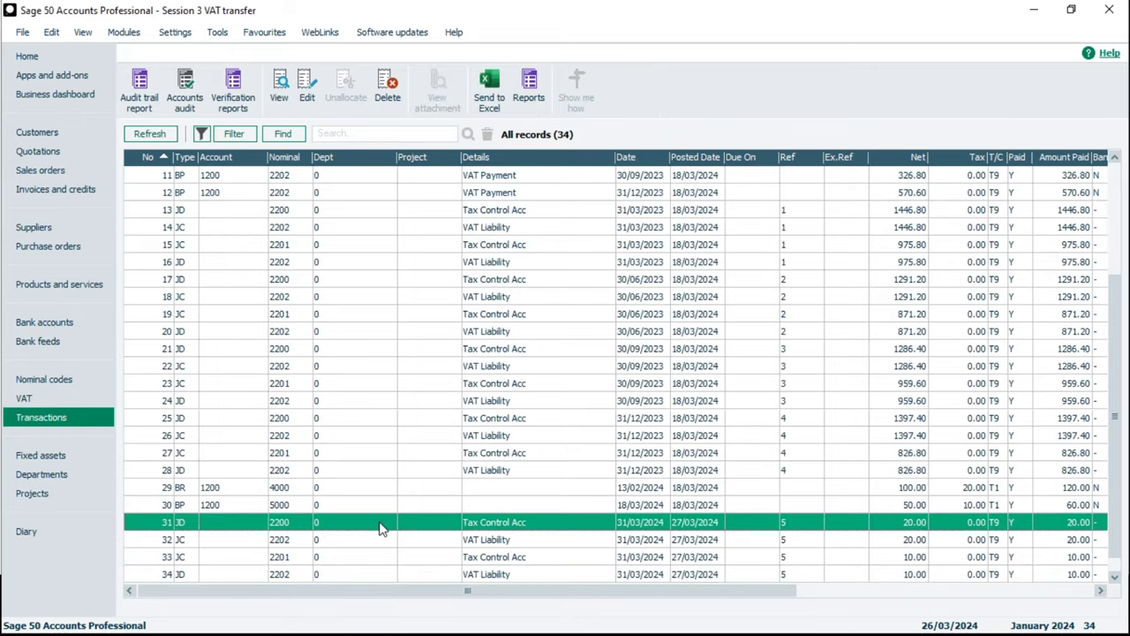
{"action": "left_click", "coordinate": [421, 556]}
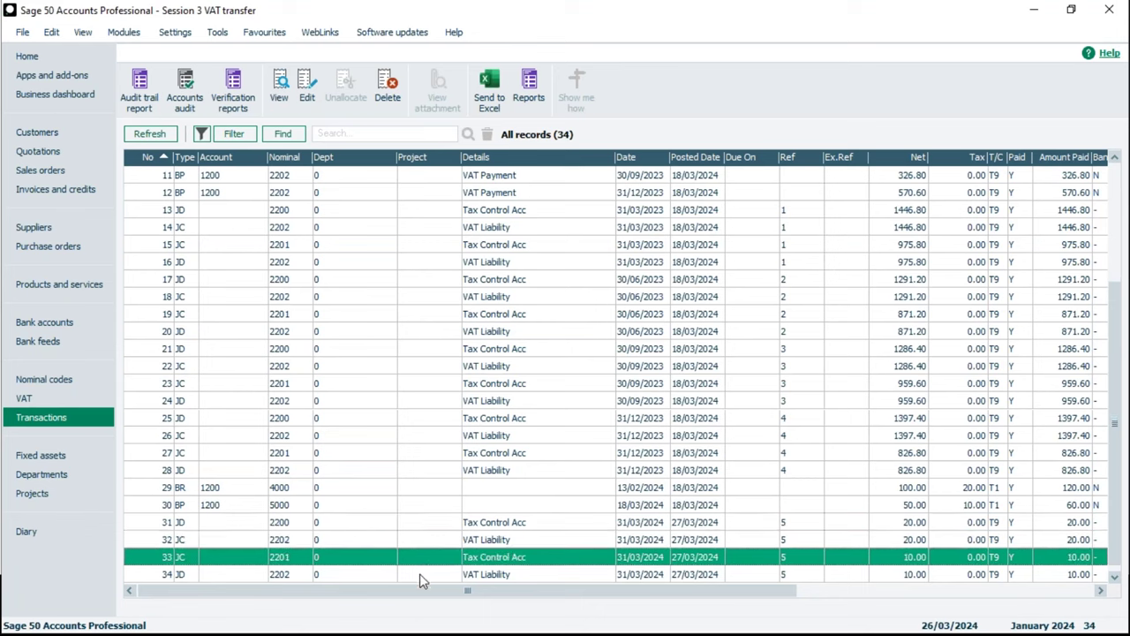
{"action": "left_click", "coordinate": [380, 574]}
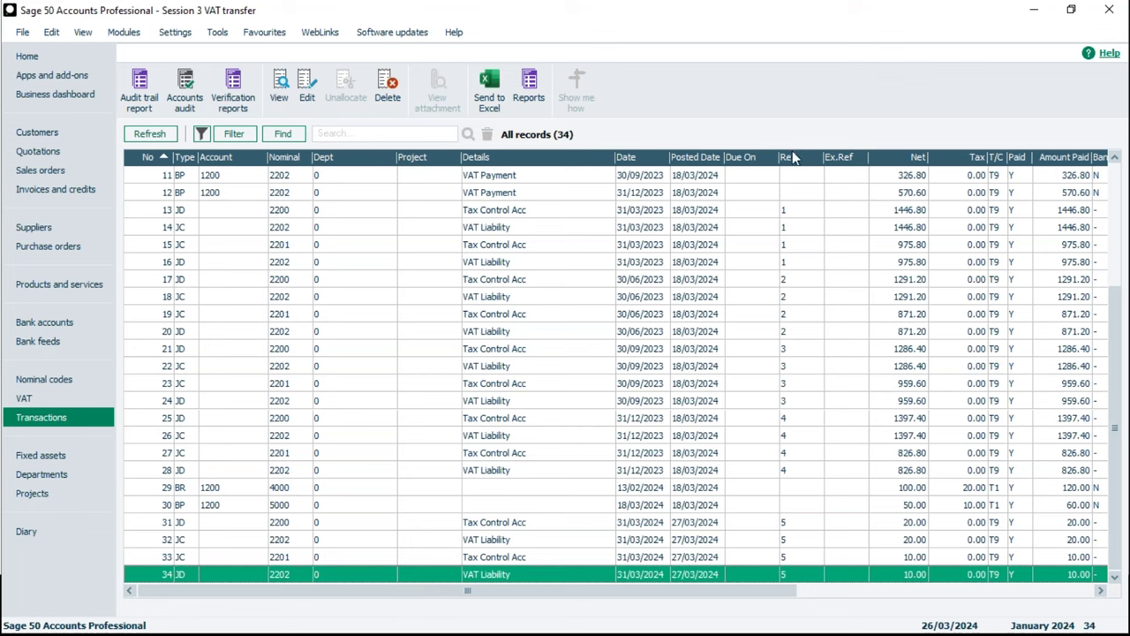
{"action": "left_click", "coordinate": [801, 523]}
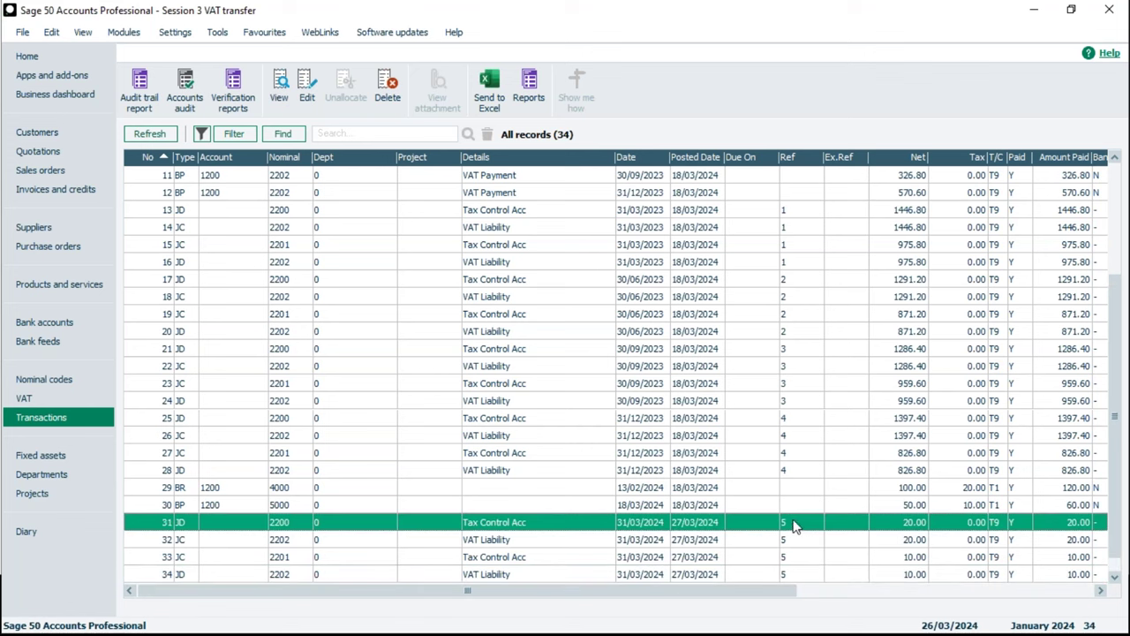
{"action": "left_click", "coordinate": [797, 553]}
{"action": "left_click", "coordinate": [799, 574]}
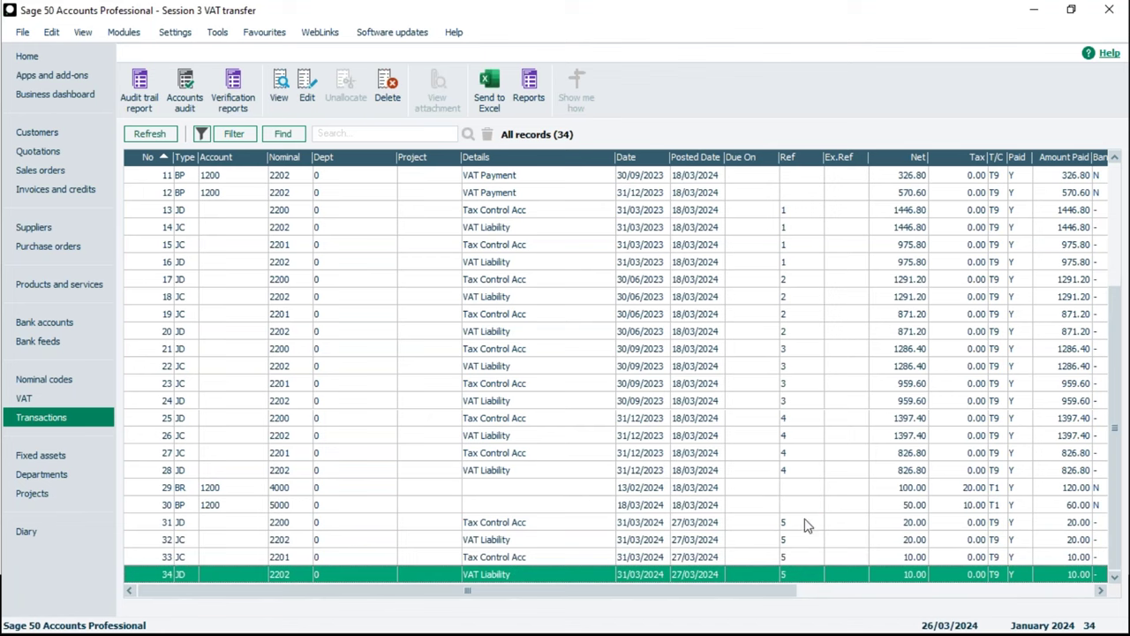
{"action": "left_click", "coordinate": [807, 541]}
{"action": "left_click", "coordinate": [803, 572]}
Reopen return 5 from the VAT returns list to confirm VAT Transferred Y
{"action": "left_click", "coordinate": [35, 398]}
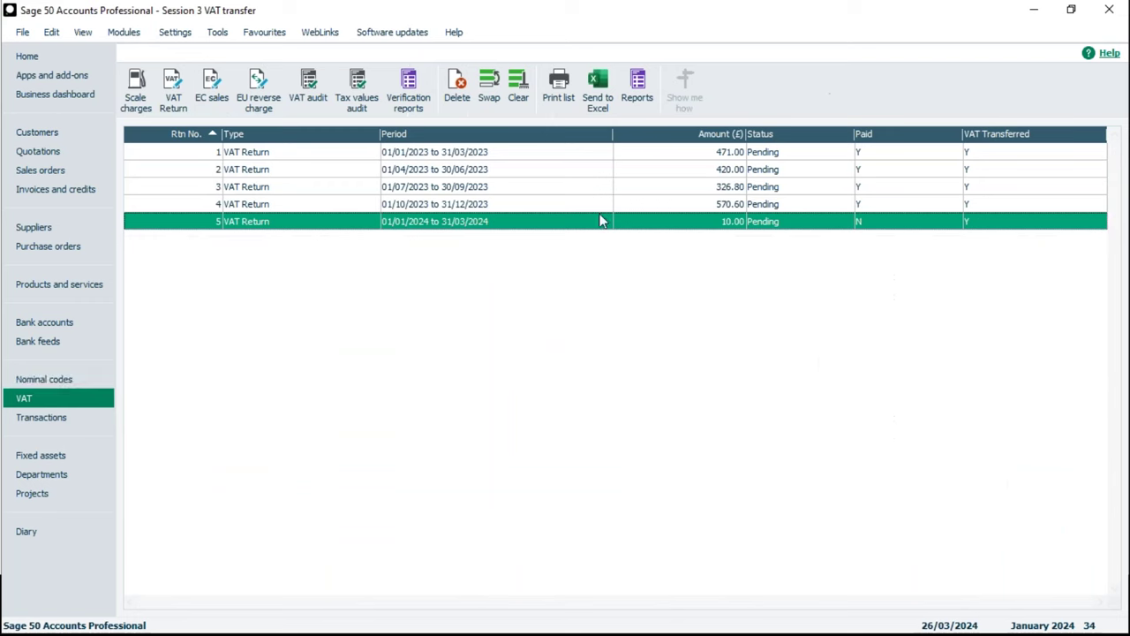
{"action": "left_click", "coordinate": [707, 225]}
{"action": "double_click", "coordinate": [707, 225]}
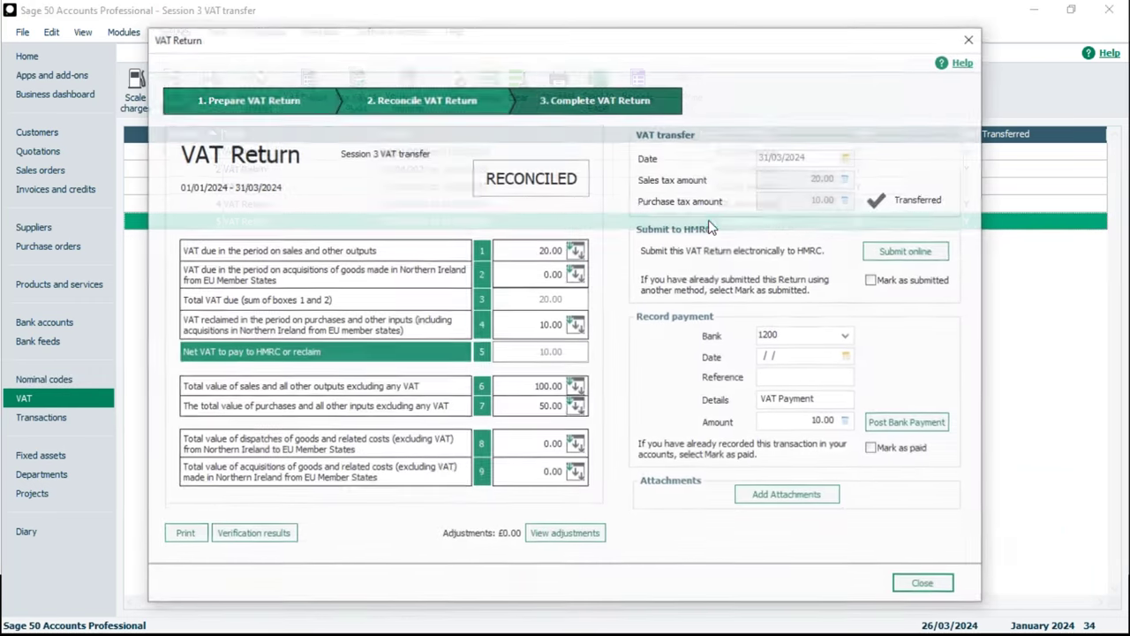
{"action": "left_click", "coordinate": [973, 39]}
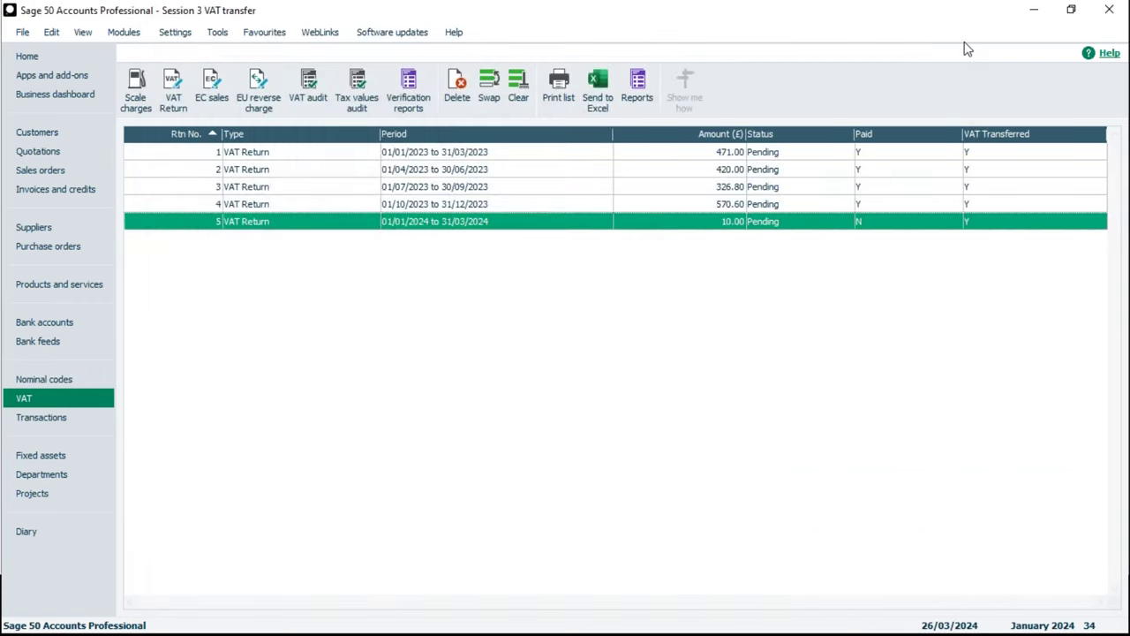
{"action": "double_click", "coordinate": [518, 227]}
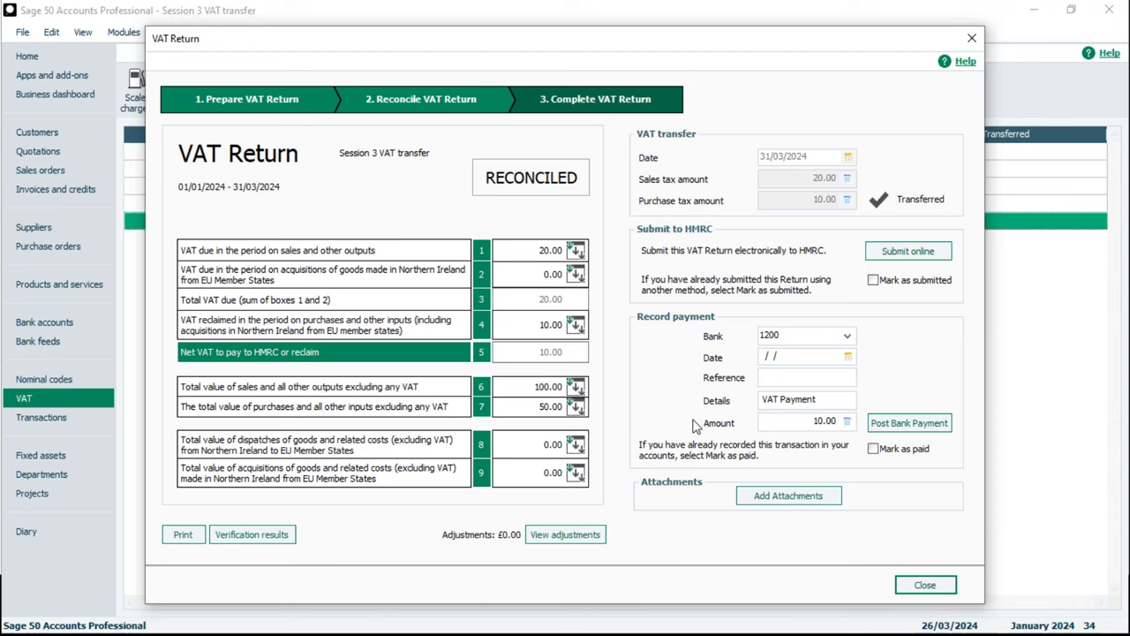
{"action": "left_click", "coordinate": [923, 585]}
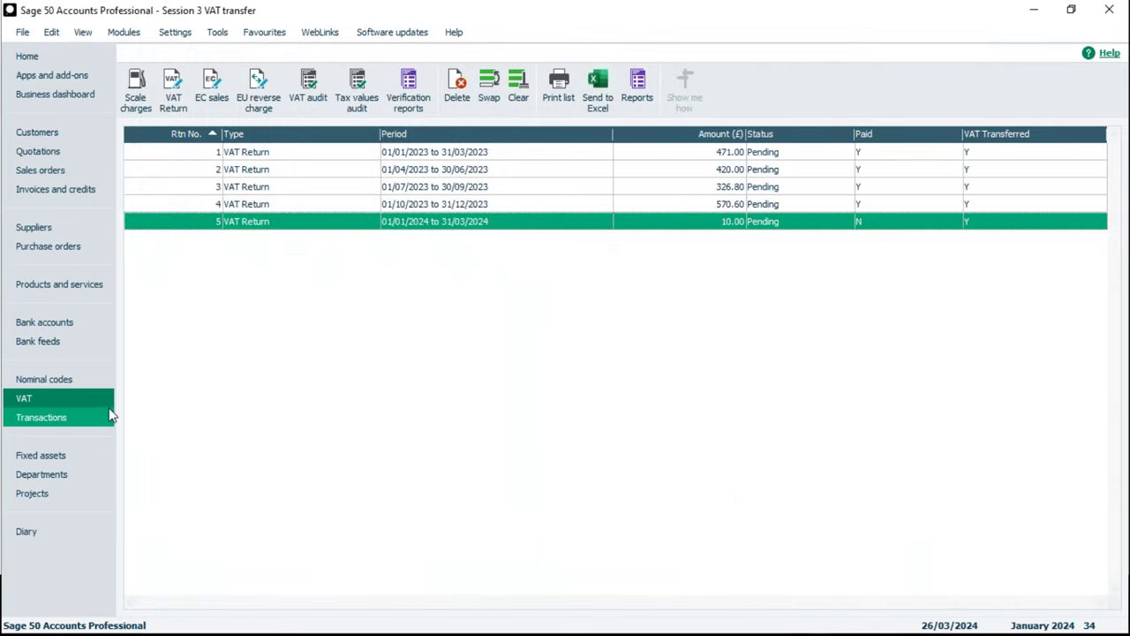
Look over the bank payment types in Bank accounts, then return to VAT returns
{"action": "left_click", "coordinate": [48, 323]}
{"action": "left_click", "coordinate": [305, 103]}
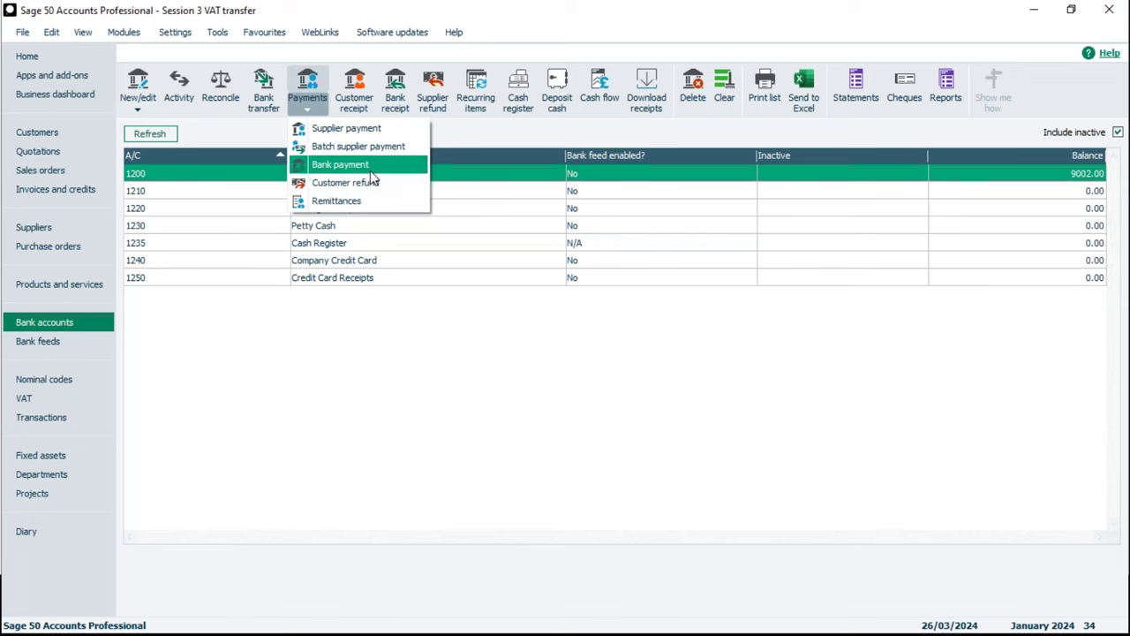
{"action": "left_click", "coordinate": [50, 399]}
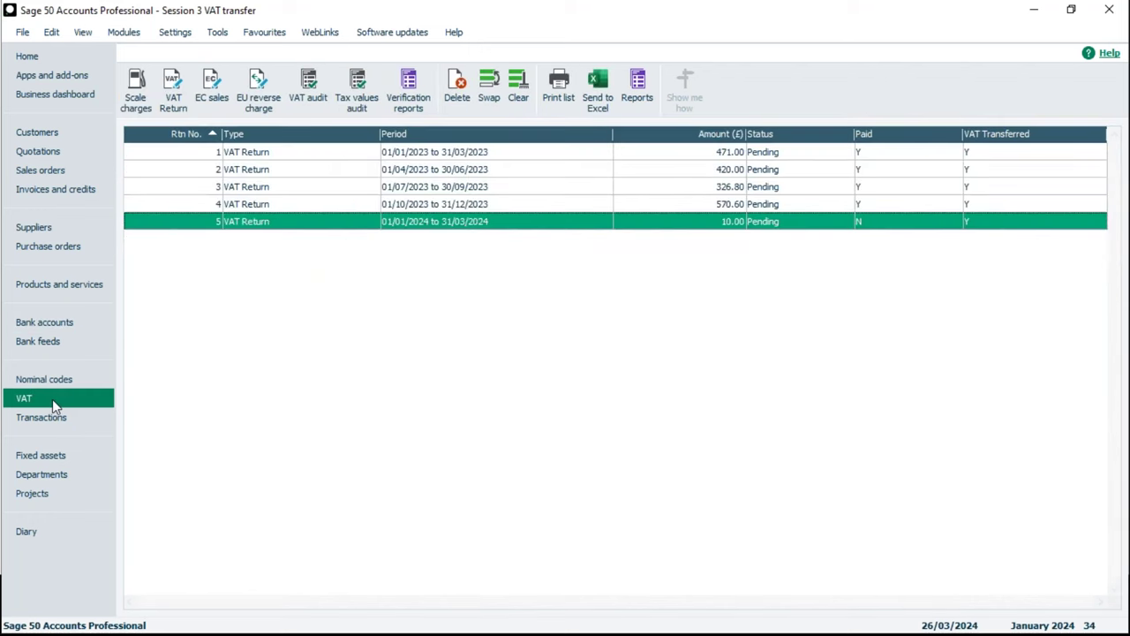
Post the 10.00 VAT bank payment from 1200 dated 28/03/2024 on return 5
{"action": "double_click", "coordinate": [269, 222]}
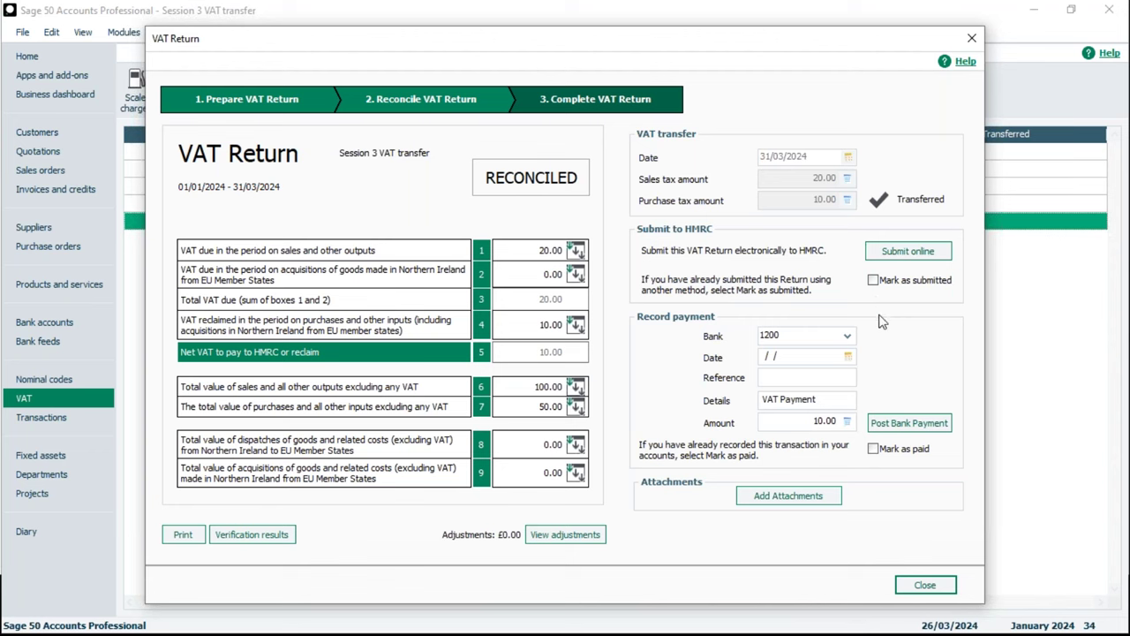
{"action": "left_click", "coordinate": [849, 357]}
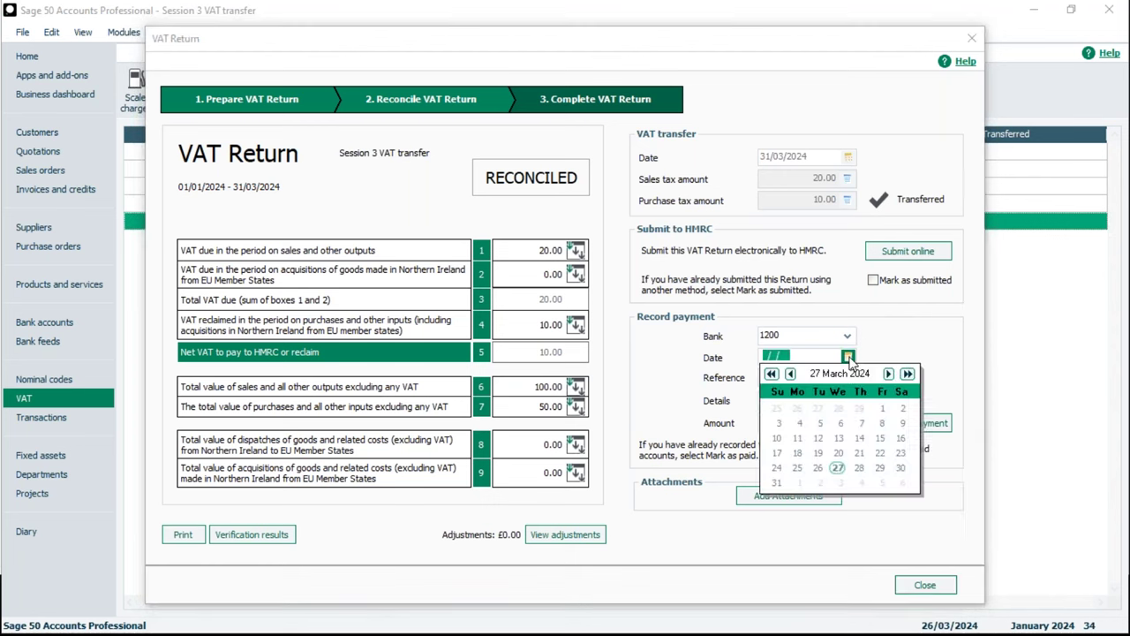
{"action": "left_click", "coordinate": [858, 467]}
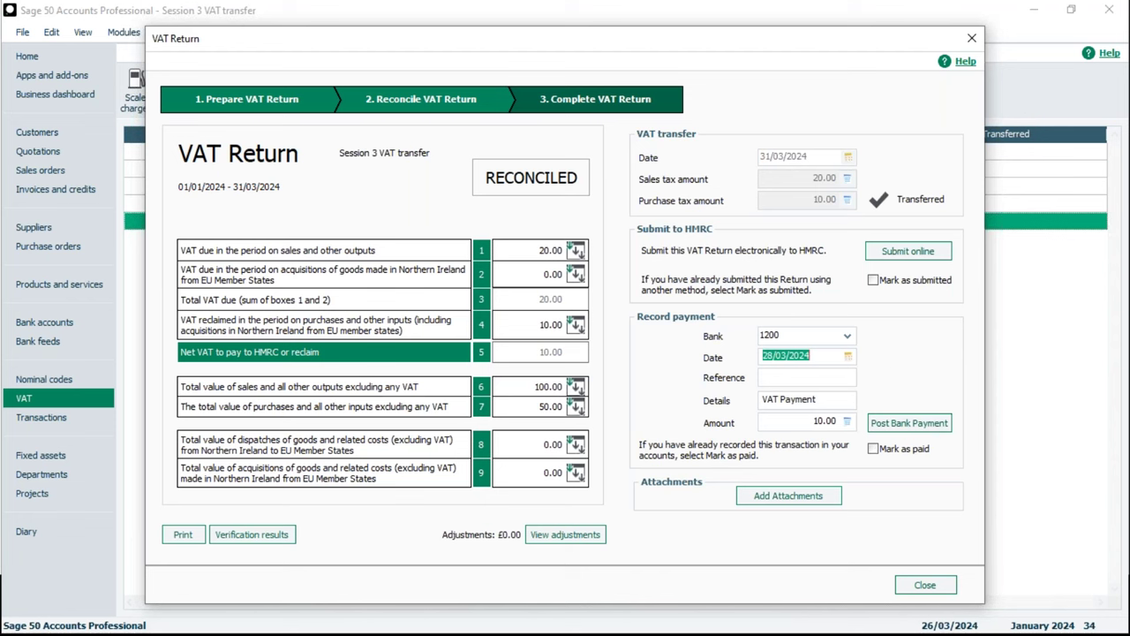
{"action": "left_click", "coordinate": [919, 422]}
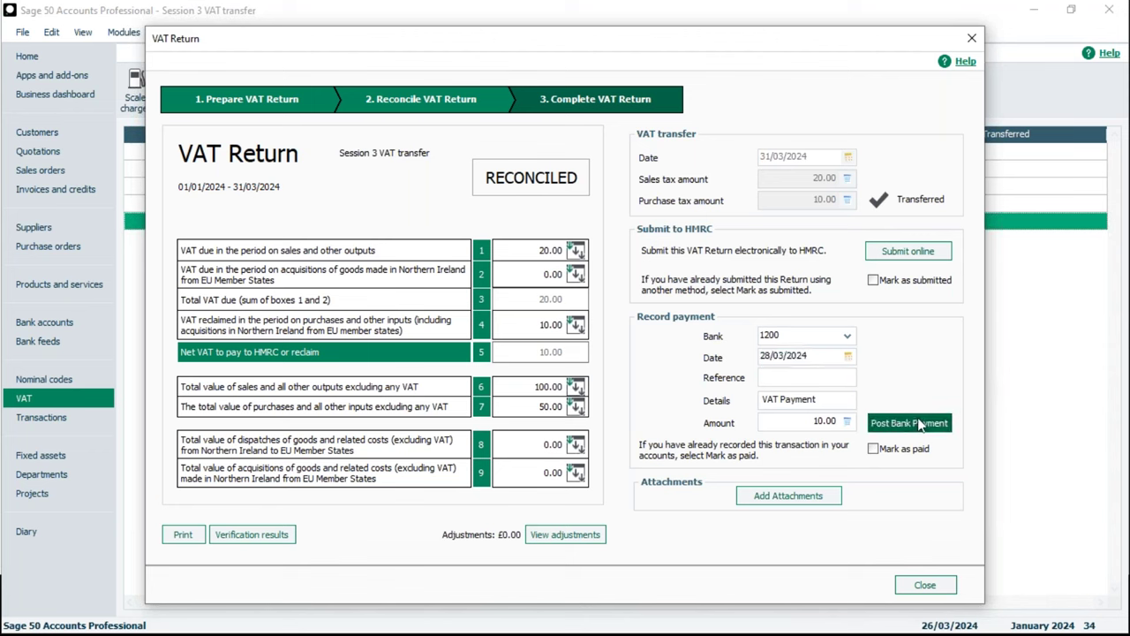
{"action": "left_click", "coordinate": [924, 585]}
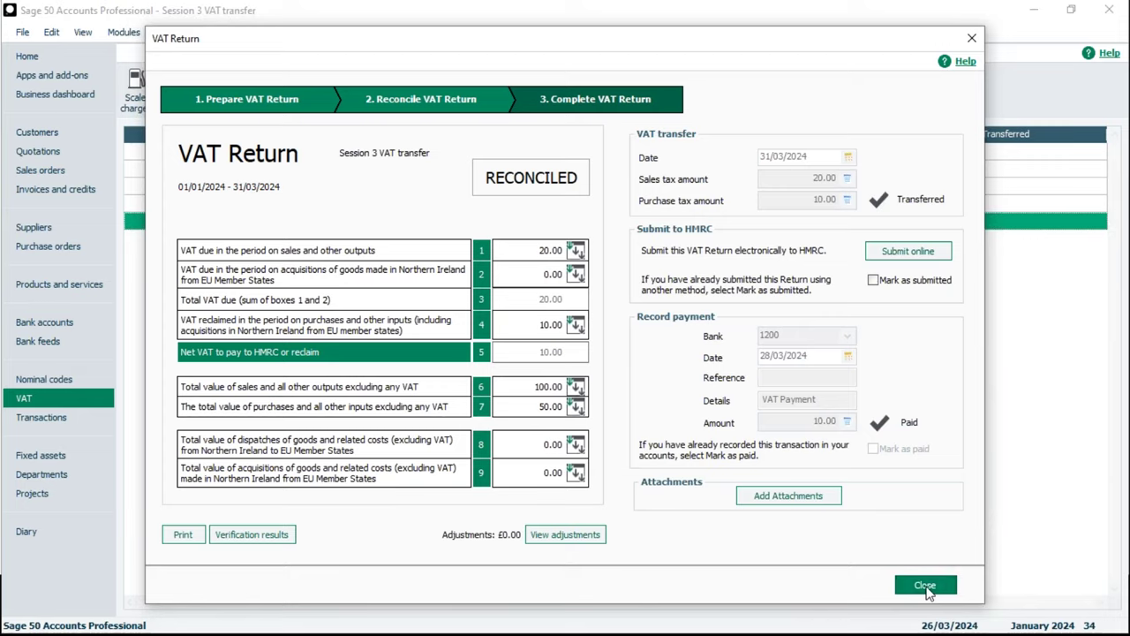
View the Transactions list, then advance two slides to the Manual Posting slide on VAT 2202
{"action": "left_click", "coordinate": [62, 424]}
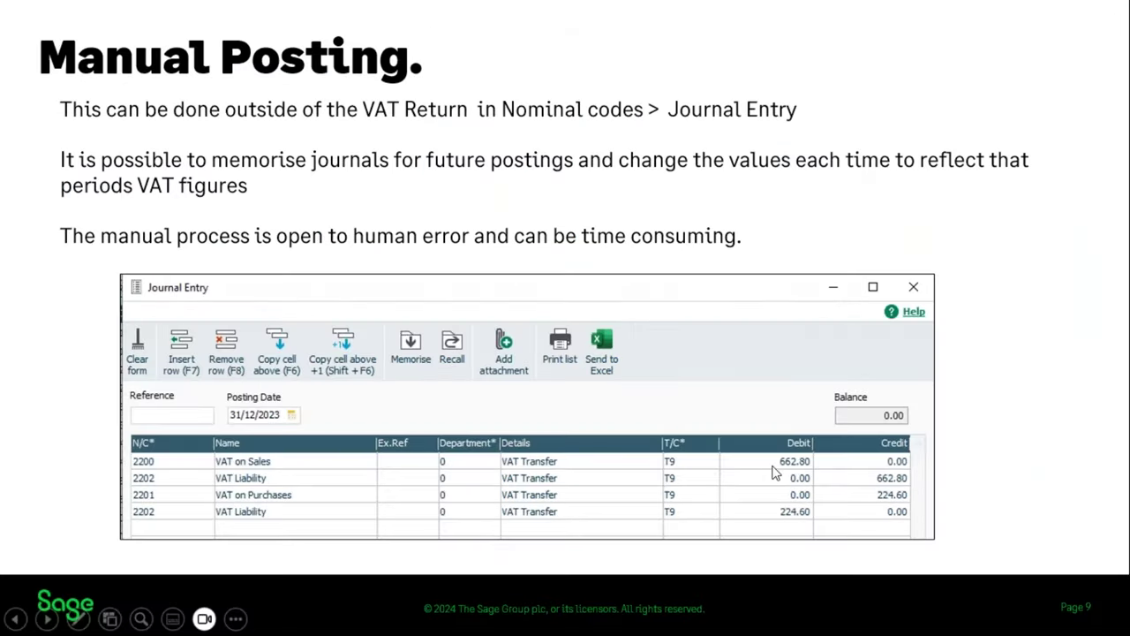
{"action": "key", "text": "Right"}
{"action": "key", "text": "Right"}
{"action": "key", "text": "Right"}
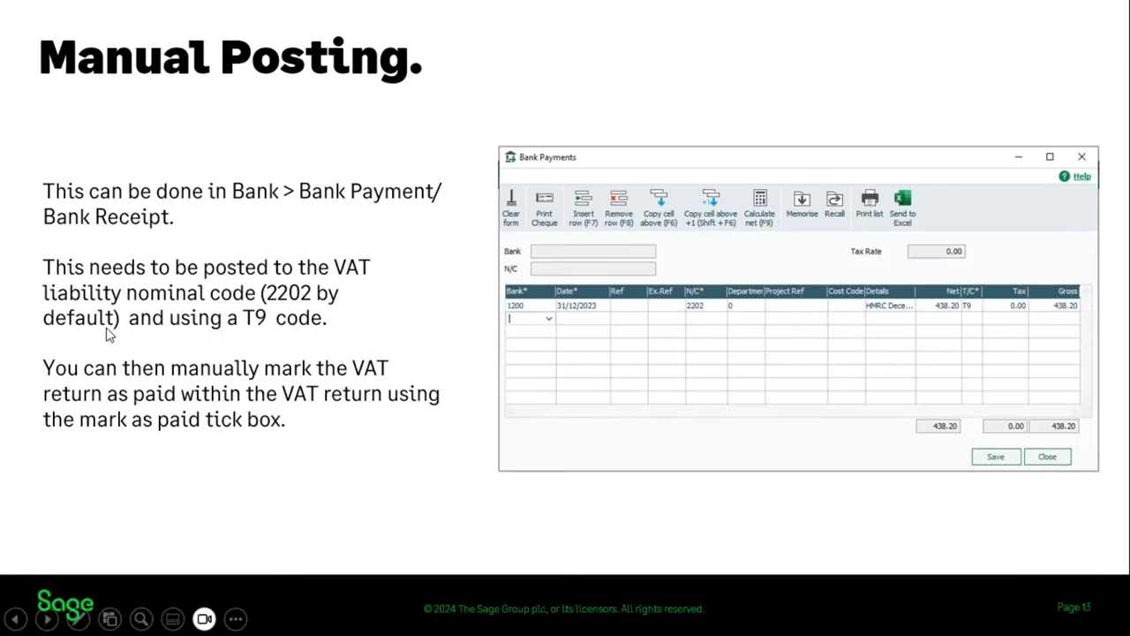
{"action": "key", "text": "Right"}
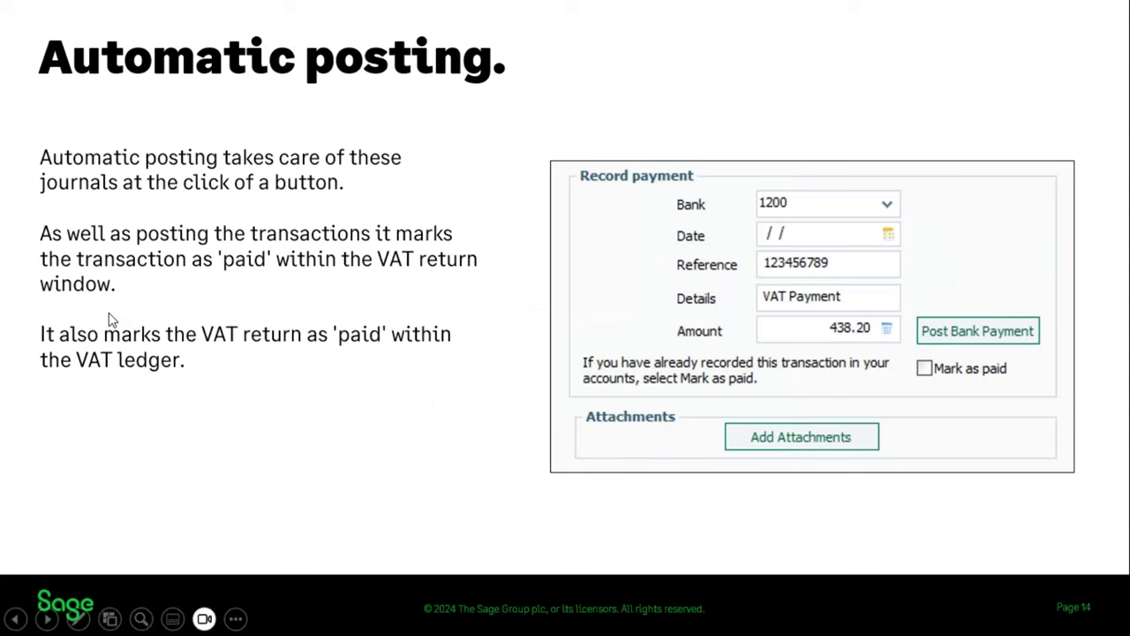
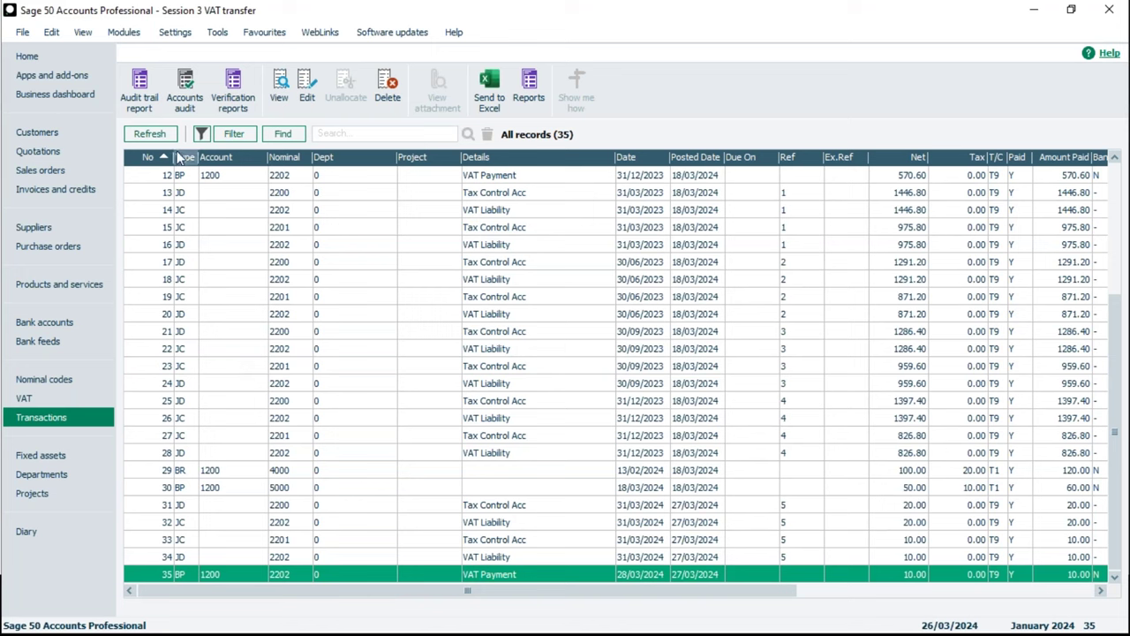
Open company configuration settings, closing other windows and logging back on with the password
{"action": "left_click", "coordinate": [175, 32]}
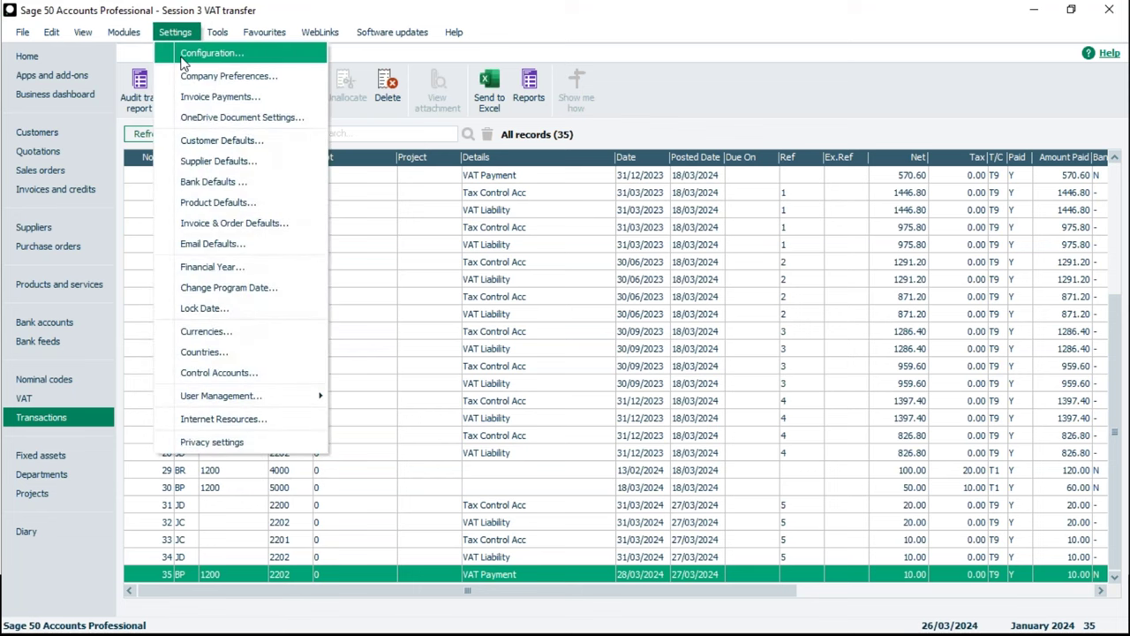
{"action": "left_click", "coordinate": [203, 54]}
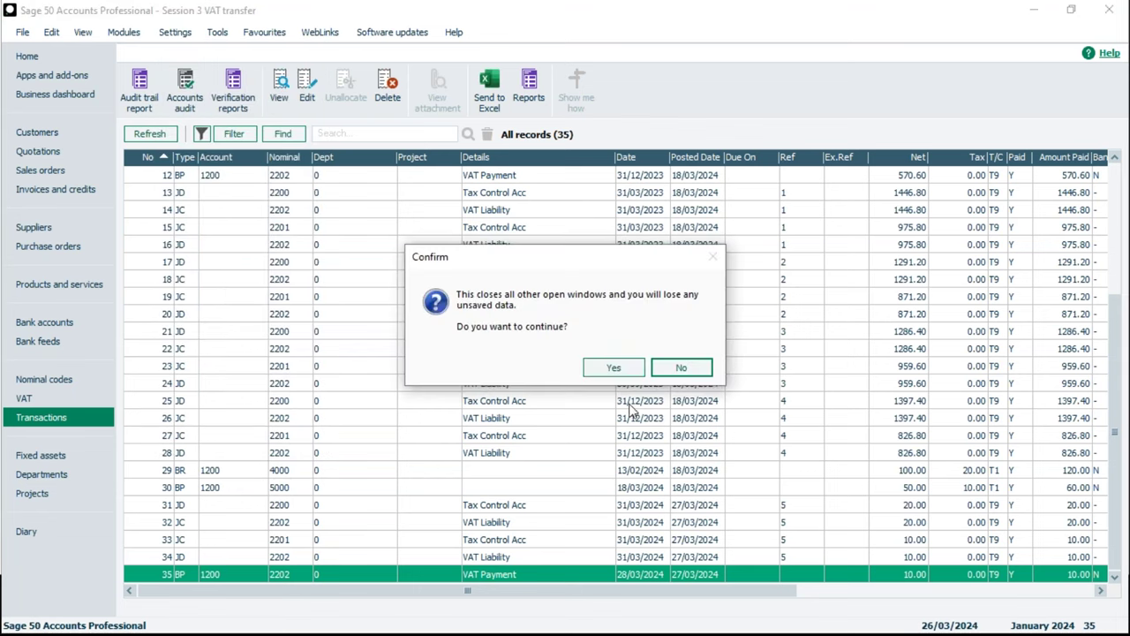
{"action": "left_click", "coordinate": [613, 370]}
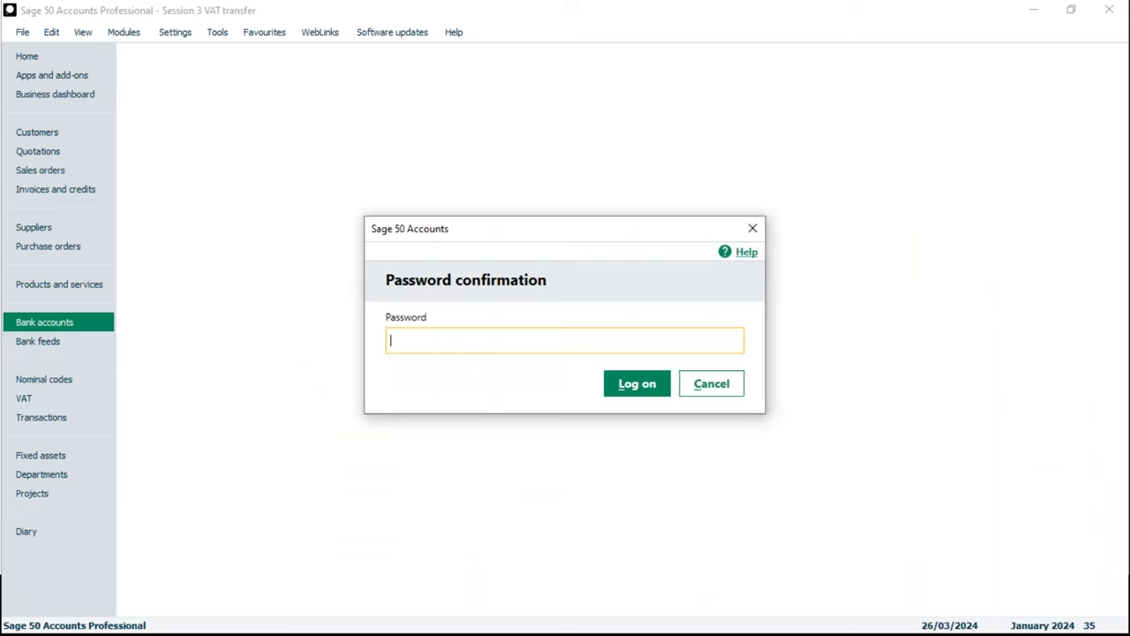
{"action": "type", "text": "•"}
{"action": "key", "text": "Return"}
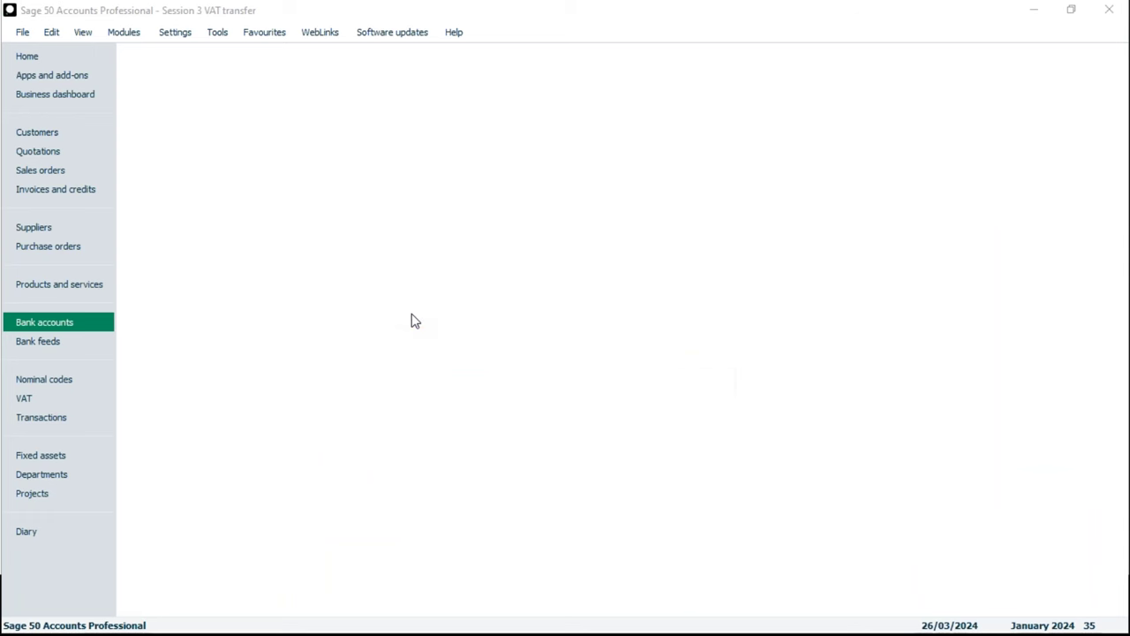
Confirm Standard VAT with Making Tax Digital is enabled, then go to the VAT Returns list
{"action": "left_click", "coordinate": [746, 89]}
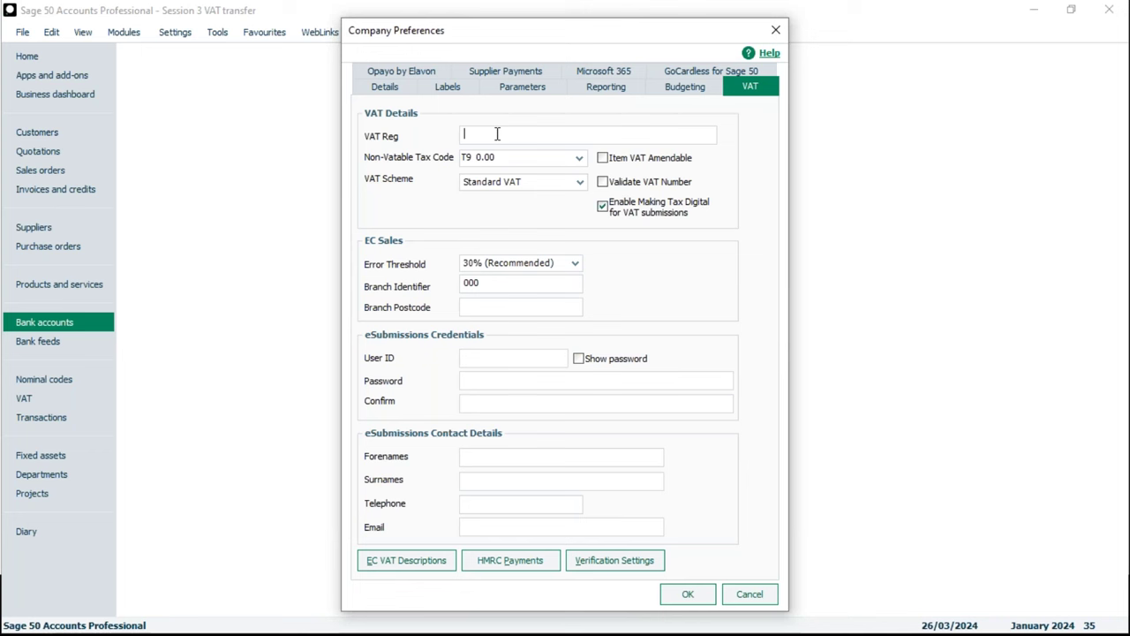
{"action": "left_click", "coordinate": [688, 595]}
{"action": "left_click", "coordinate": [48, 400]}
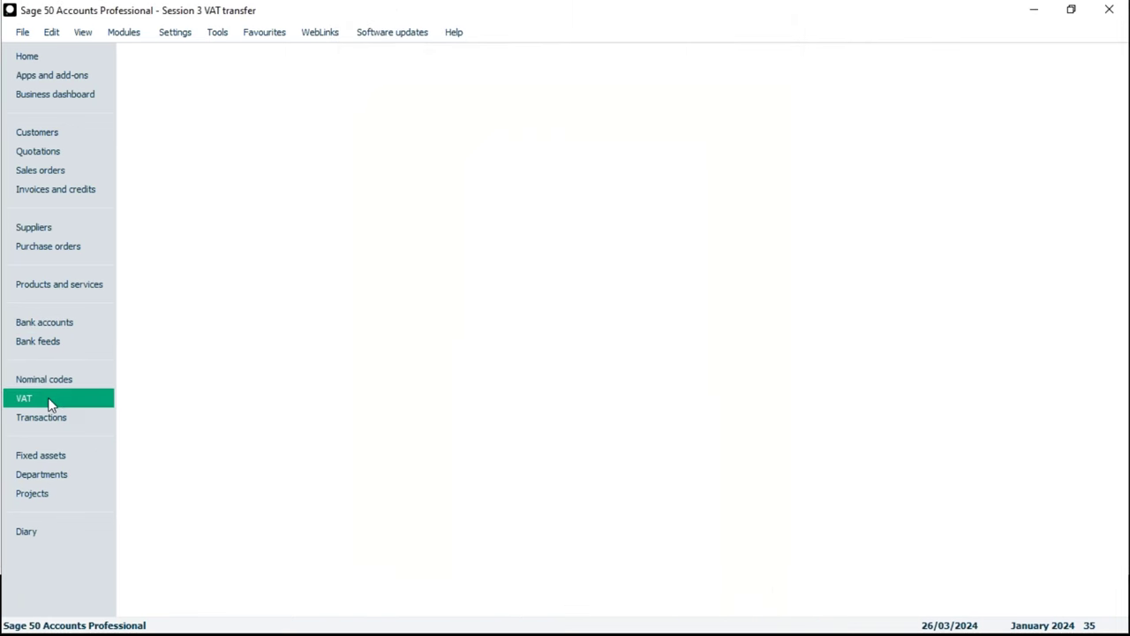
Open VAT return 5 for January–March 2024 and start its online submission
{"action": "left_click", "coordinate": [455, 227]}
{"action": "left_click", "coordinate": [457, 228]}
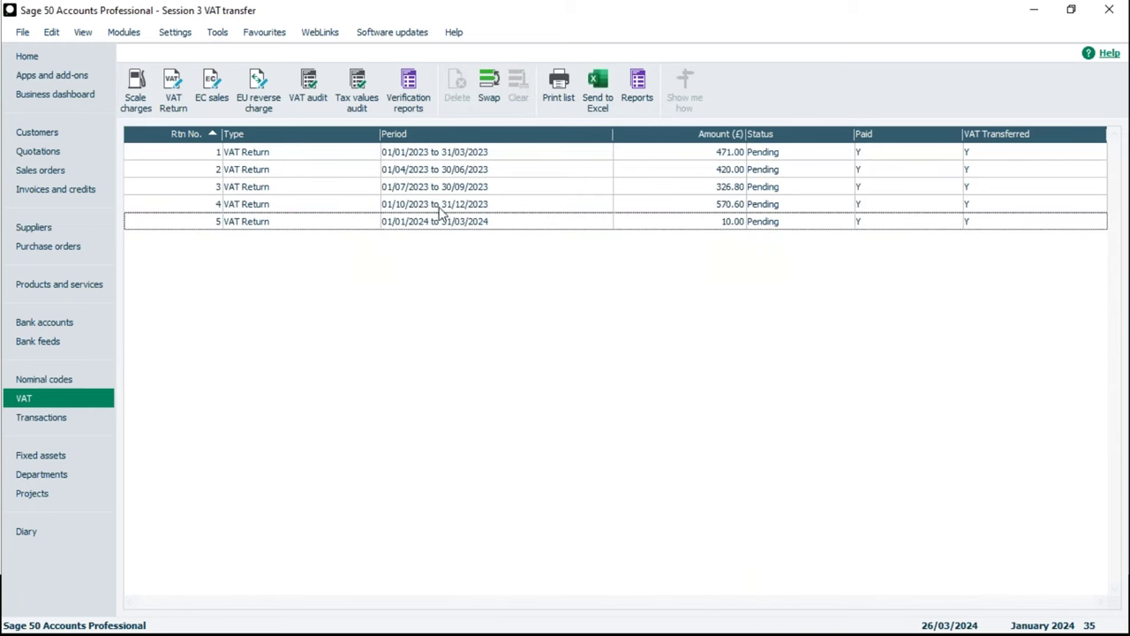
{"action": "double_click", "coordinate": [450, 223]}
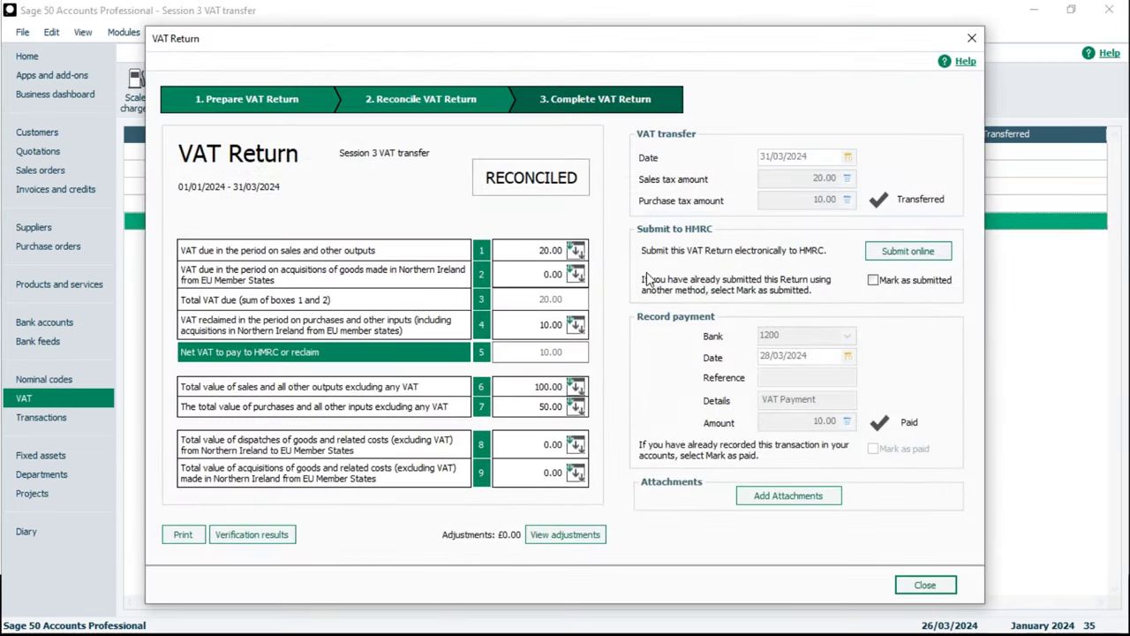
{"action": "left_click", "coordinate": [923, 256]}
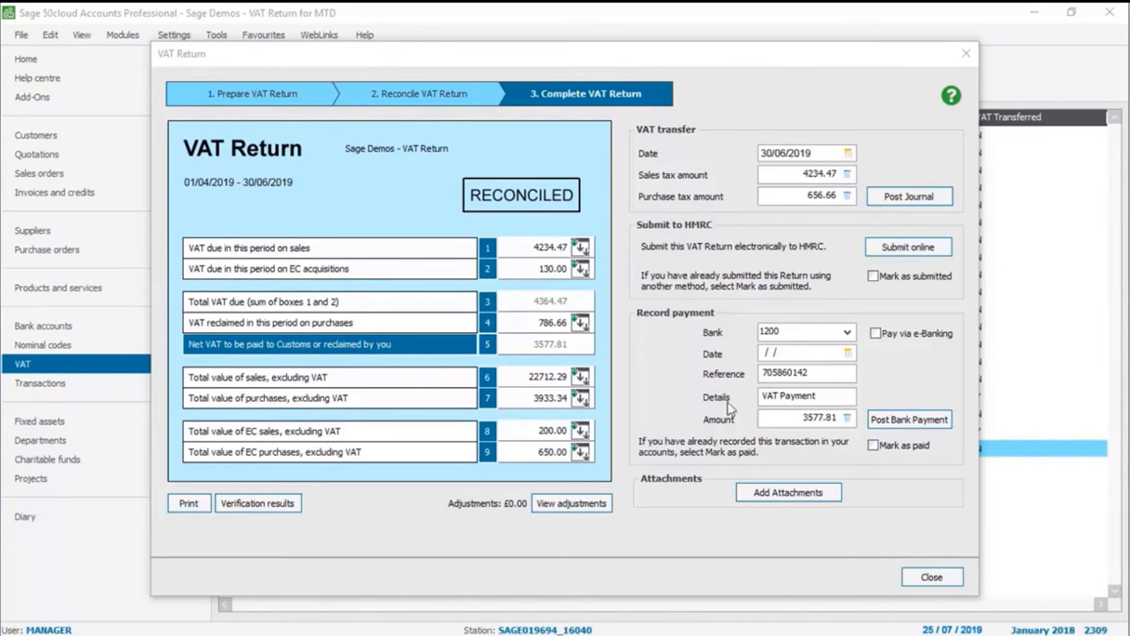
Launch the online VAT submission wizard and accept the welcome page and company details
{"action": "left_click", "coordinate": [913, 252]}
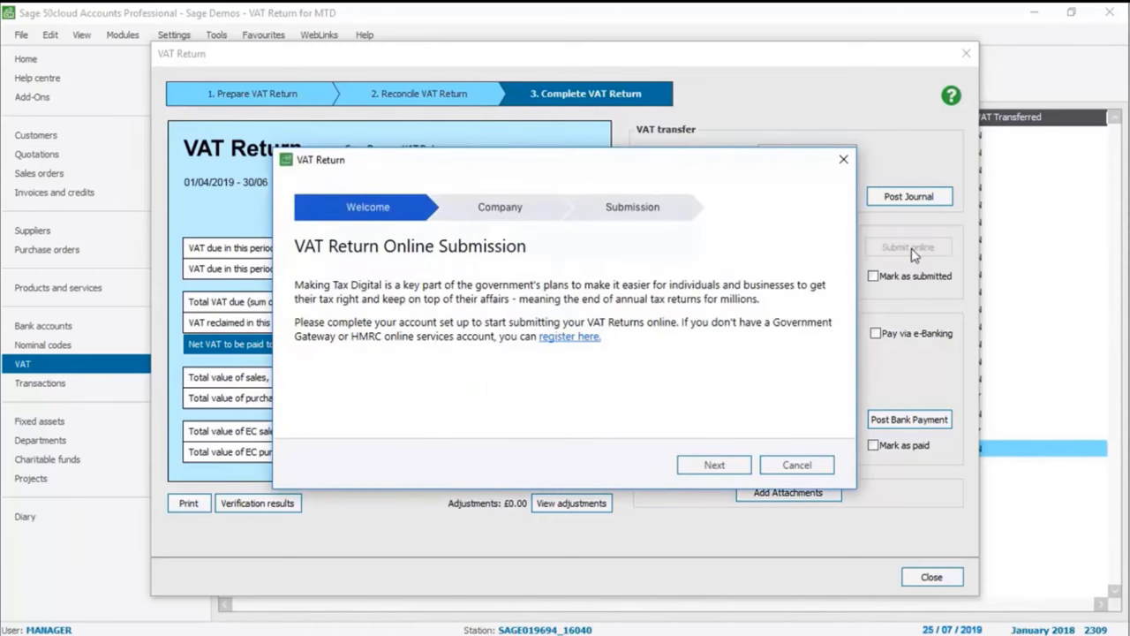
{"action": "left_click", "coordinate": [714, 465]}
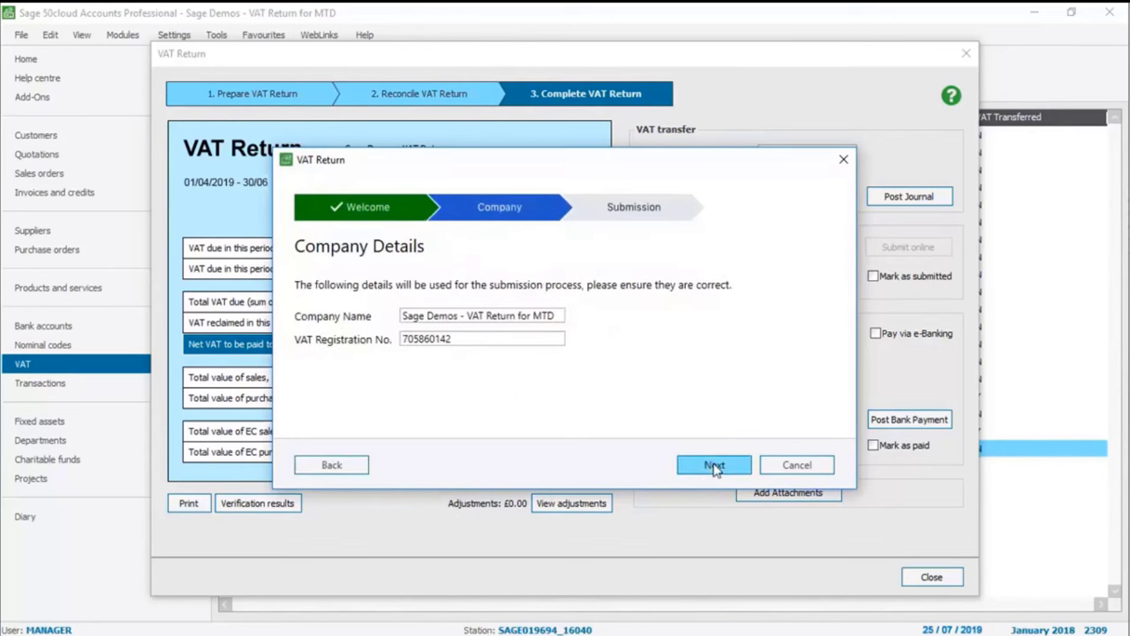
{"action": "left_click", "coordinate": [714, 465]}
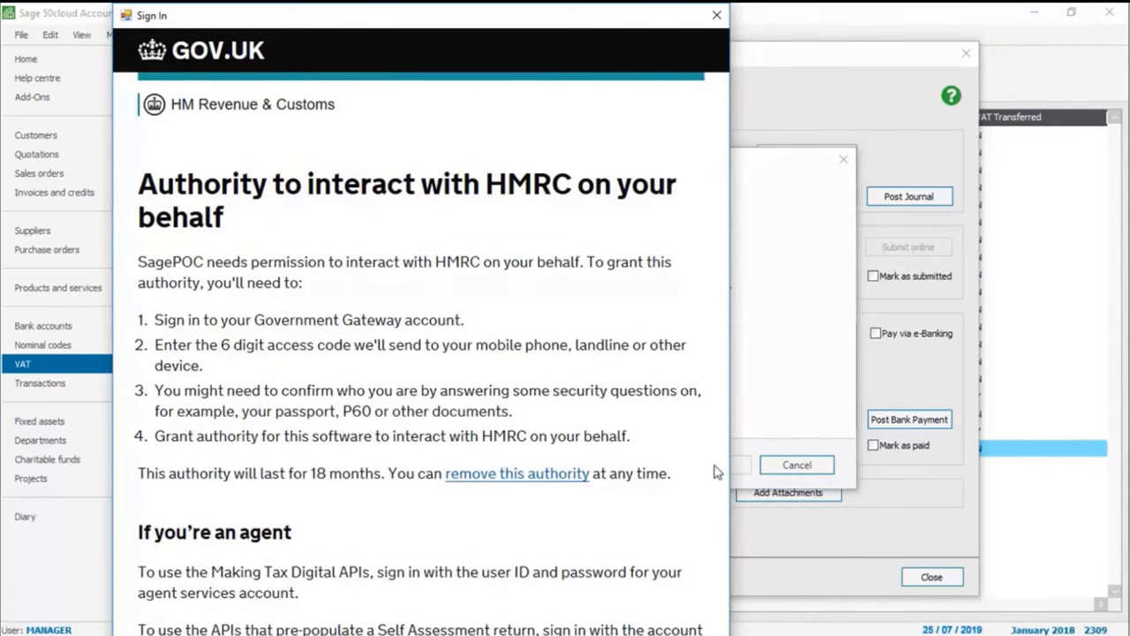
Sign in to the Government Gateway with the test user ID and password, then grant VAT authority
{"action": "scroll", "coordinate": [714, 473], "scroll_direction": "down", "scroll_amount": 3}
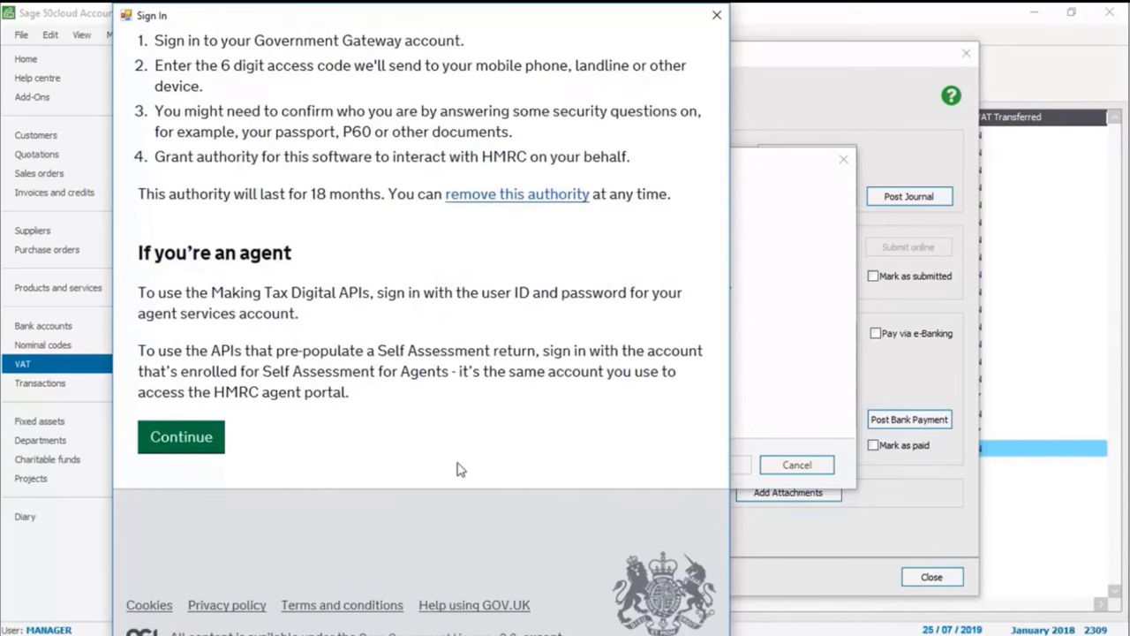
{"action": "left_click", "coordinate": [182, 438]}
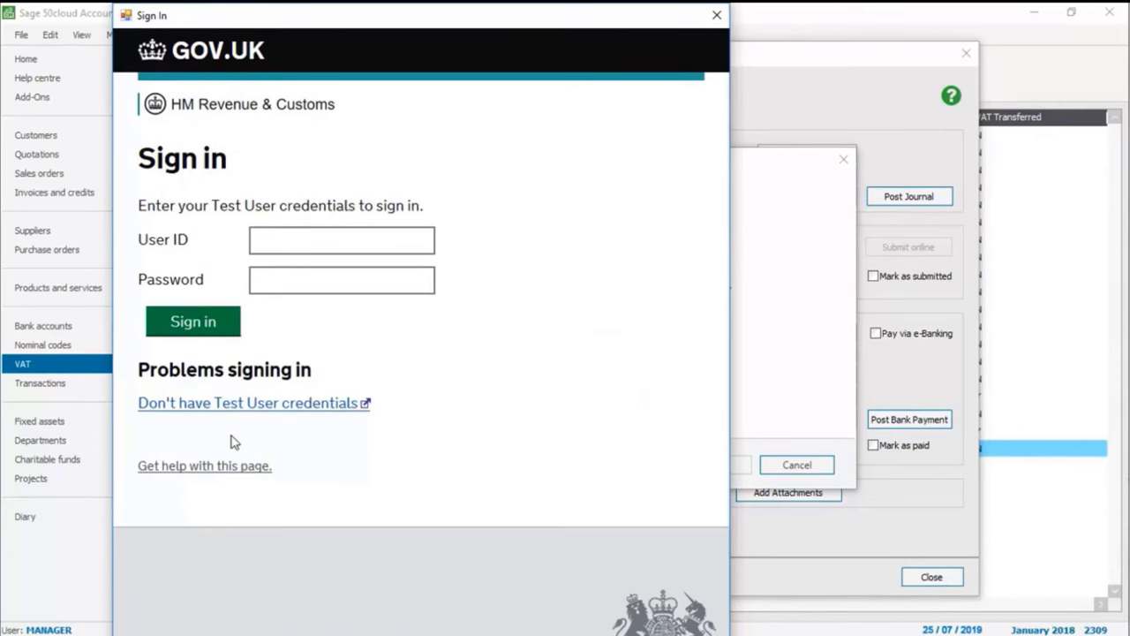
{"action": "left_click", "coordinate": [416, 242]}
{"action": "type", "text": "95"}
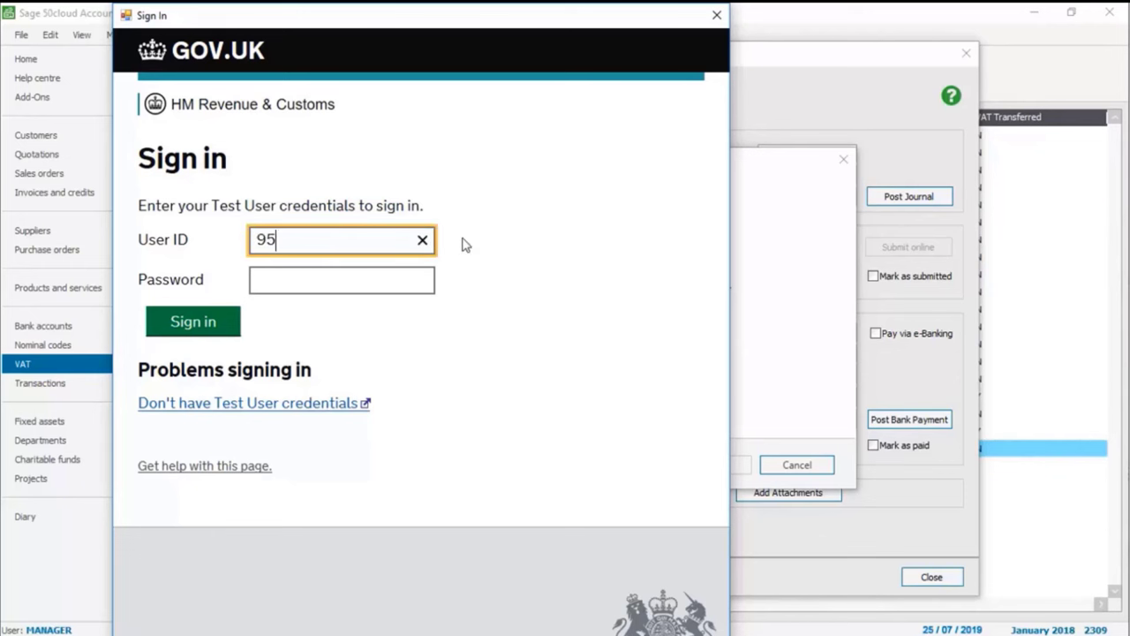
{"action": "type", "text": "2882825353"}
{"action": "key", "text": "Tab"}
{"action": "type", "text": "••"}
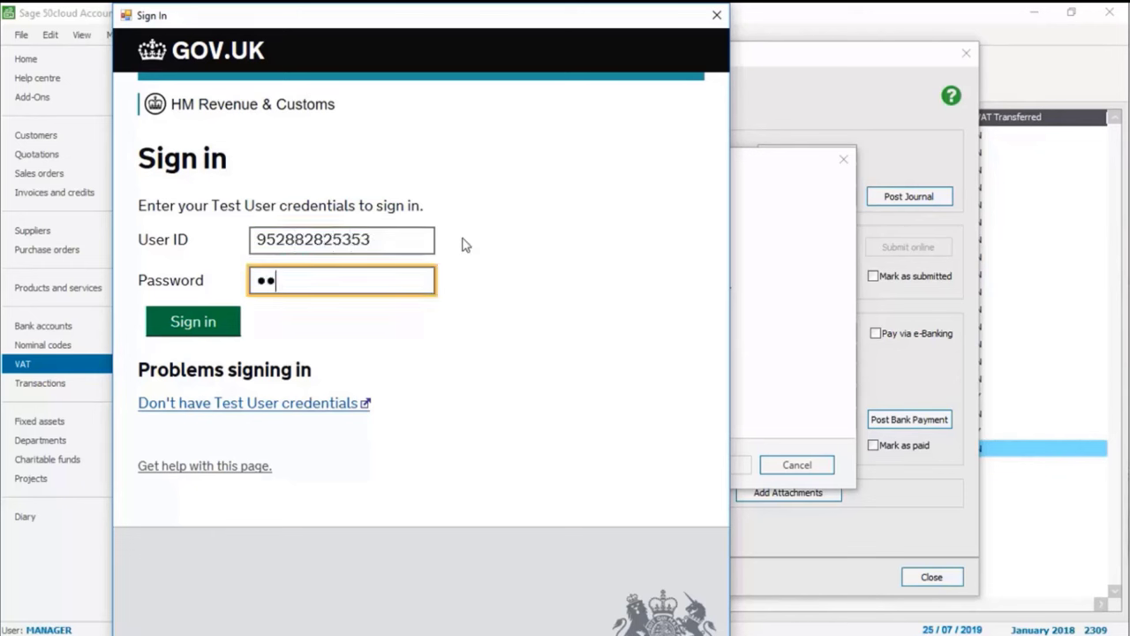
{"action": "type", "text": "••••••••••"}
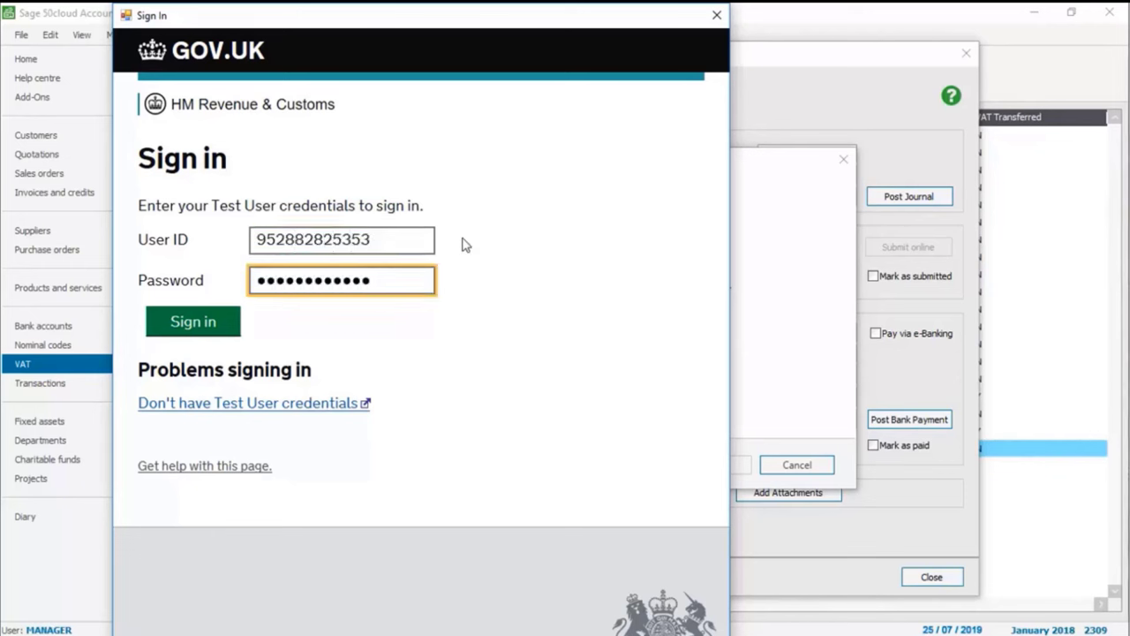
{"action": "left_click", "coordinate": [192, 324]}
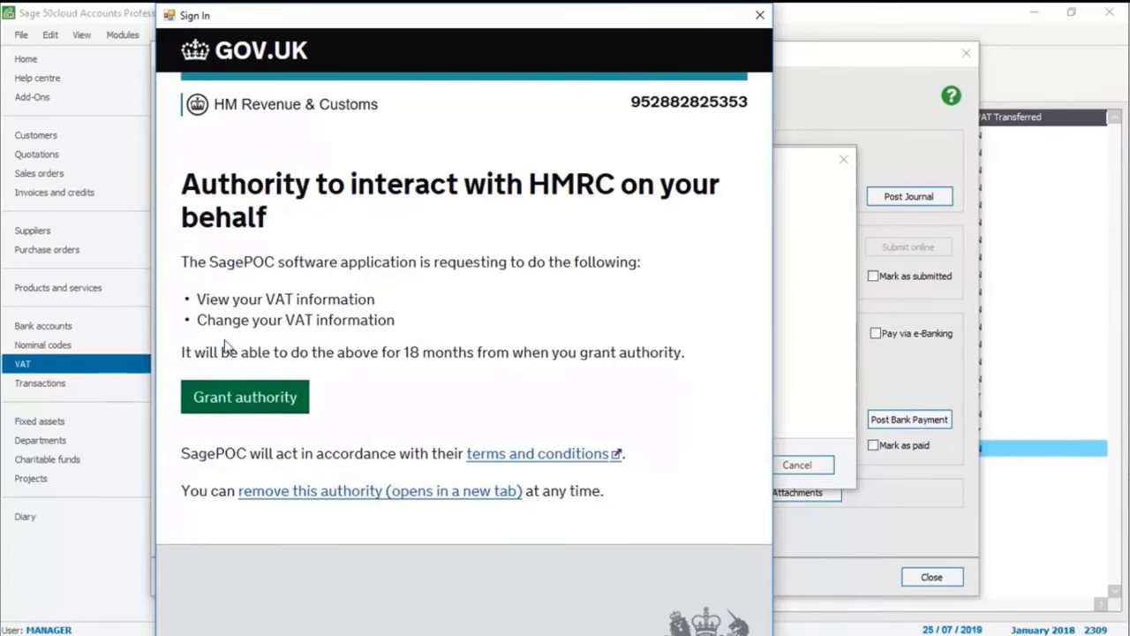
{"action": "left_click", "coordinate": [238, 402]}
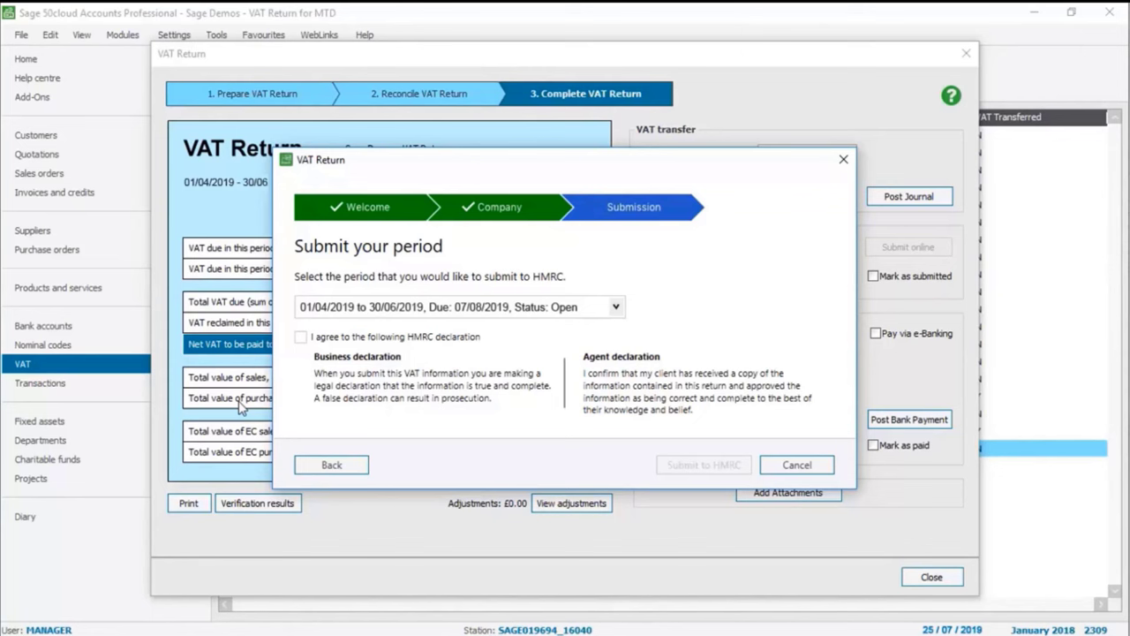
Agree to the HMRC declaration, submit the 01/04/2019–30/06/2019 return, and close the confirmation
{"action": "left_click", "coordinate": [301, 337]}
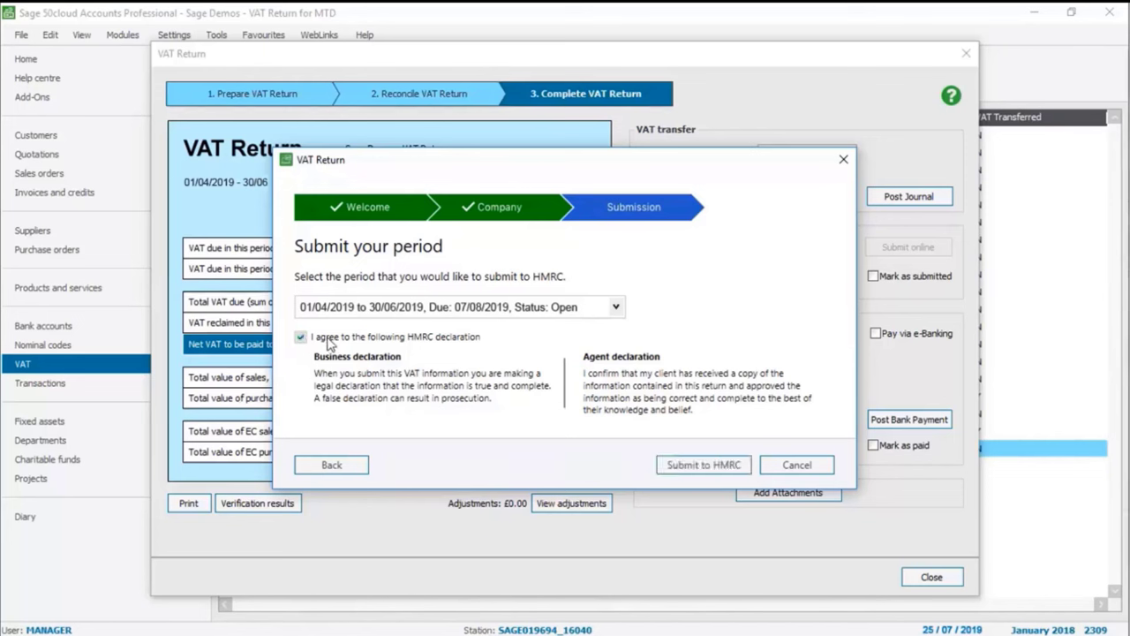
{"action": "left_click", "coordinate": [707, 468]}
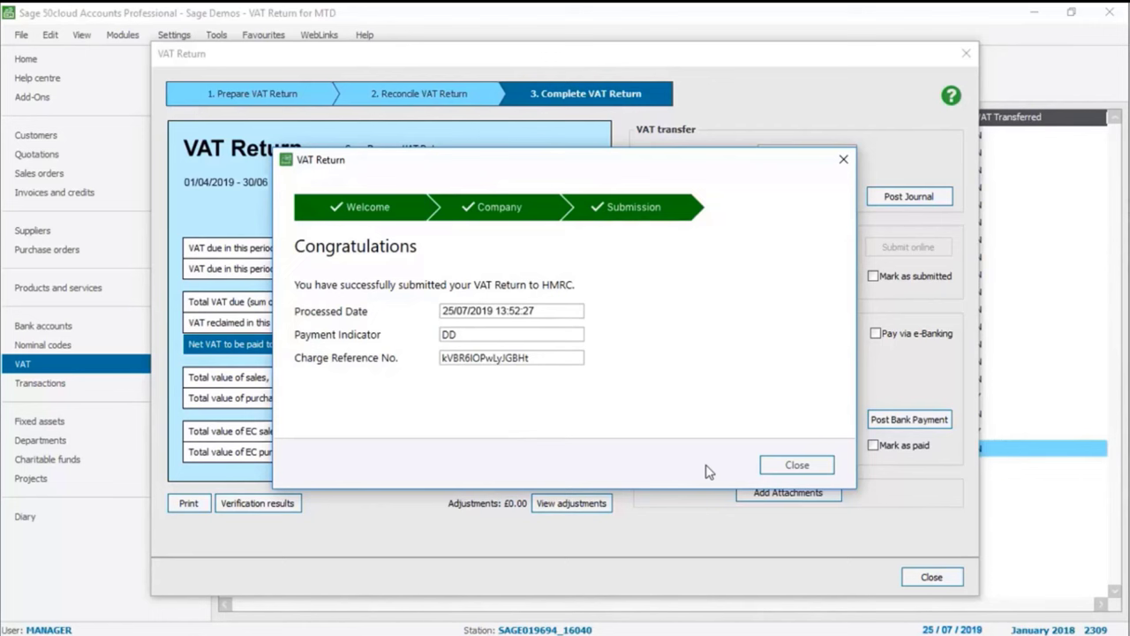
{"action": "left_click", "coordinate": [797, 465]}
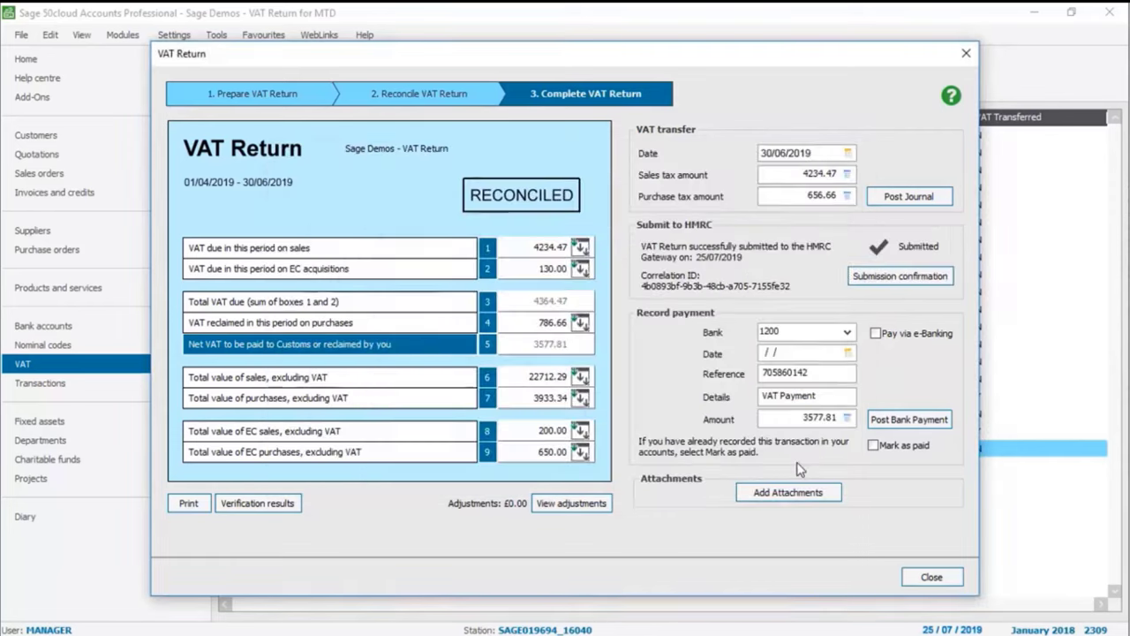